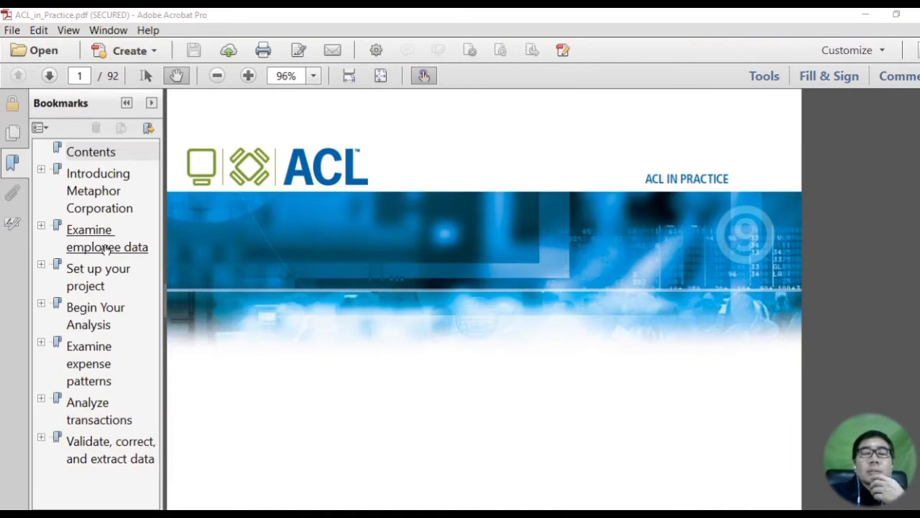
Read the PDF guide's Set up your project chapter for the instructions on creating a project in ACL
click(106, 275)
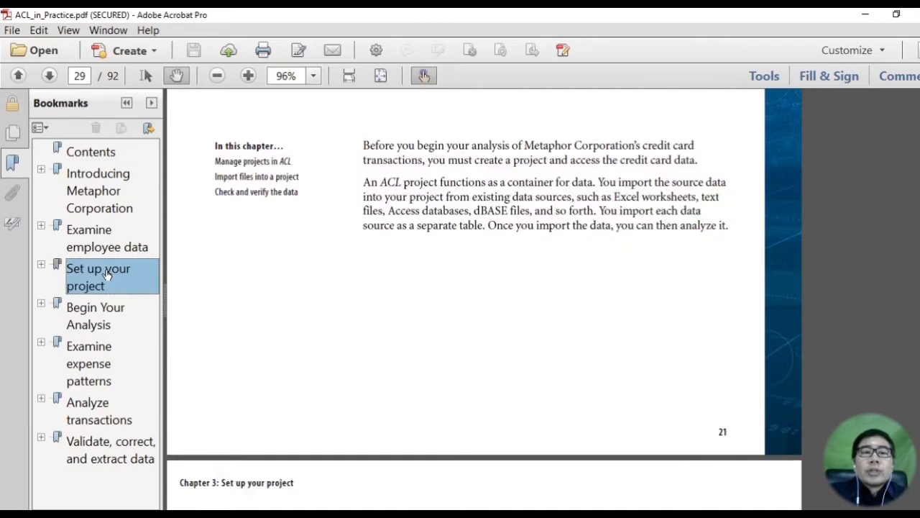
double_click(432, 304)
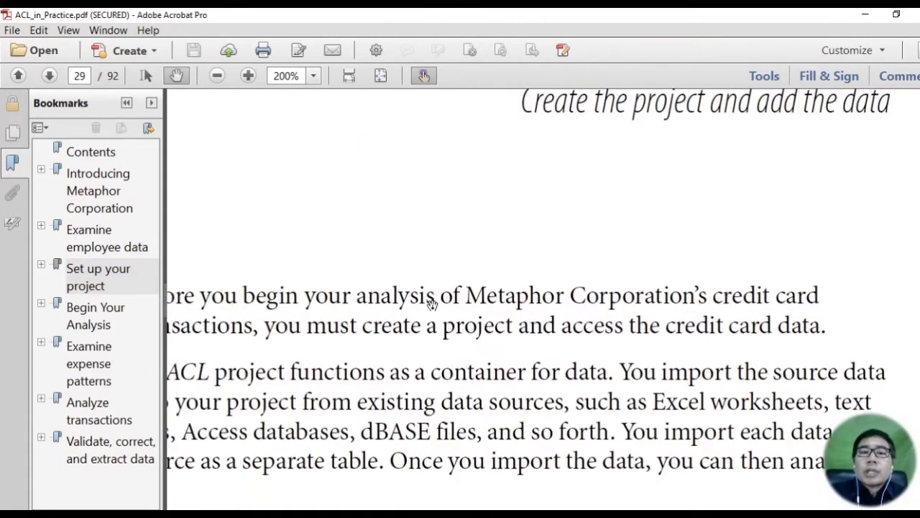
scroll(432, 304, up, 5)
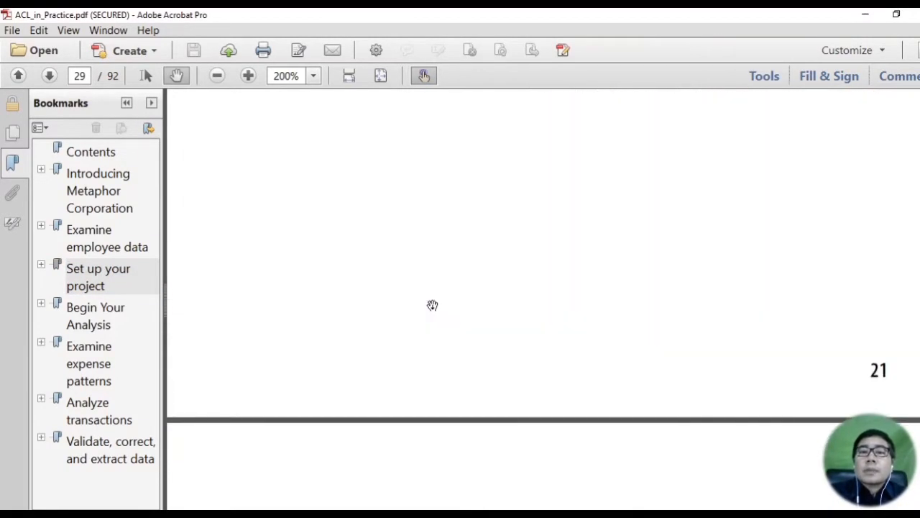
scroll(432, 306, down, 2)
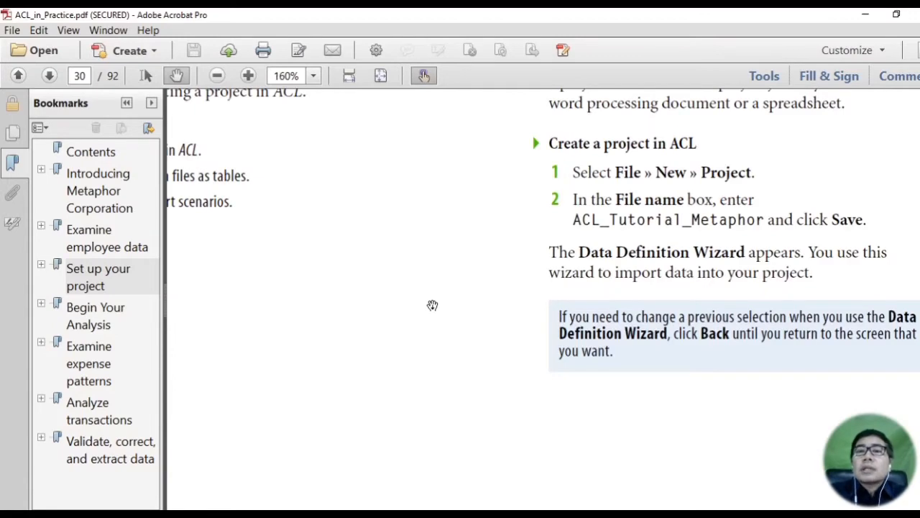
scroll(417, 388, down, 5)
scroll(413, 384, up, 3)
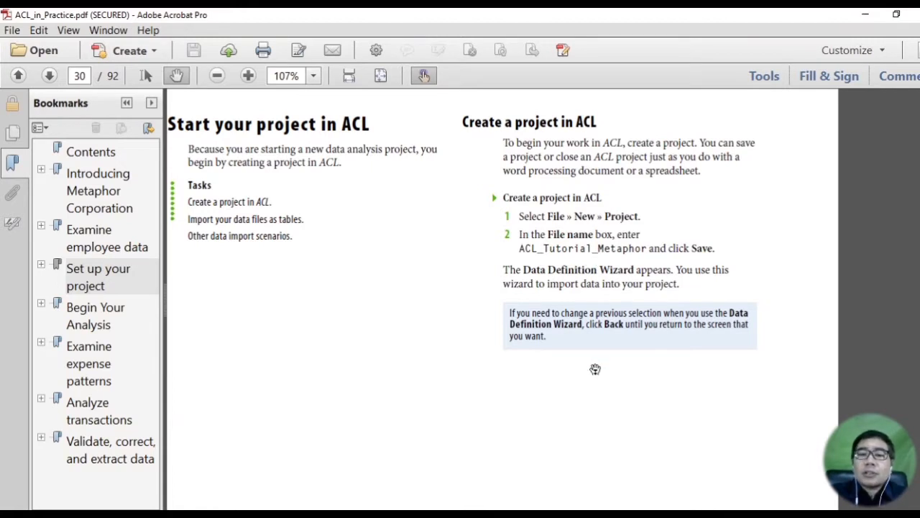
Switch to ACL 9, start a new project and choose the Documents library (Dokumen) as its save location
key(alt+Tab)
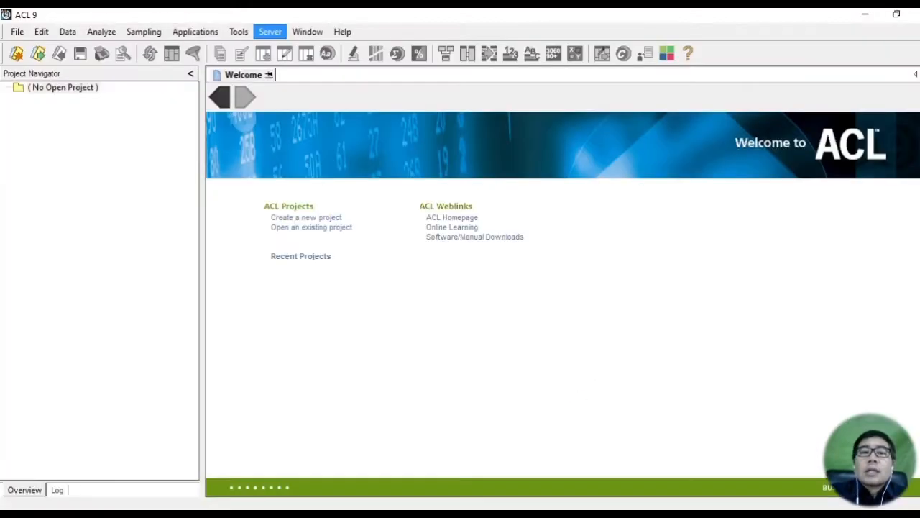
click(18, 34)
mouse_move(127, 45)
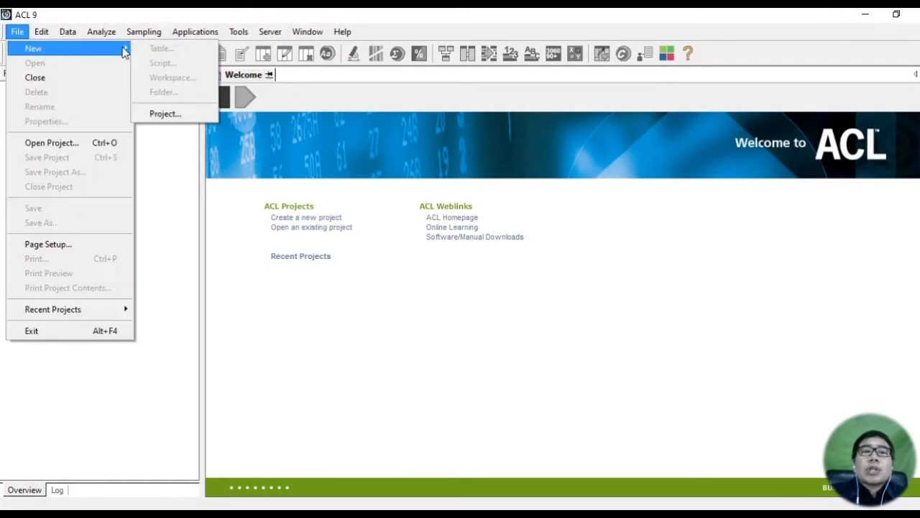
click(182, 113)
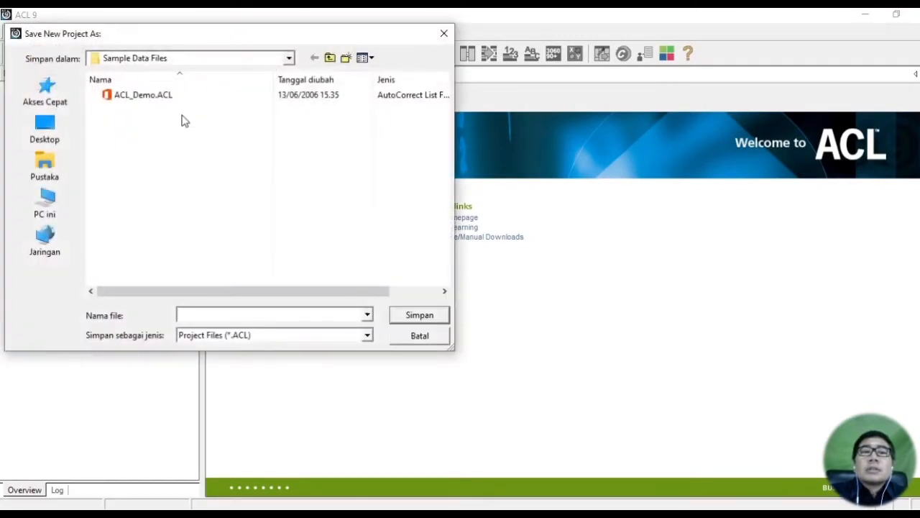
click(61, 163)
double_click(130, 104)
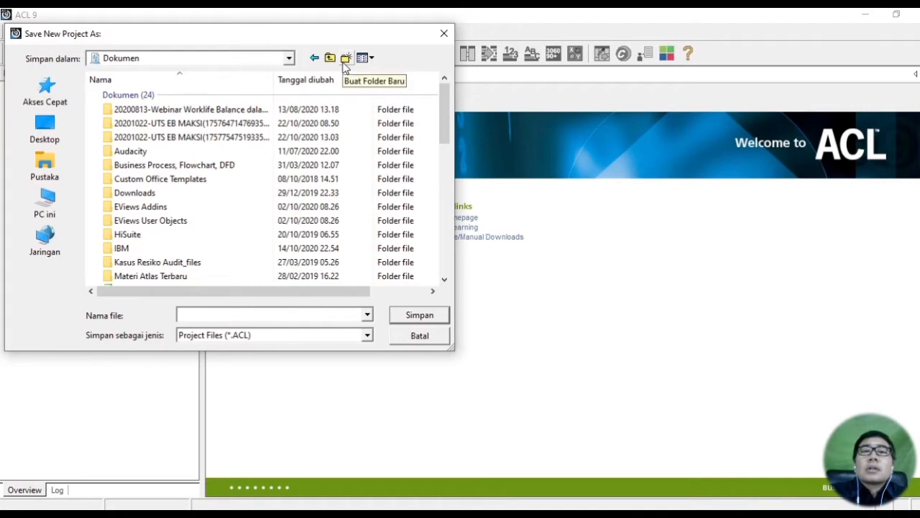
Create a new folder named ACL Practive in the Documents library and open it
click(344, 63)
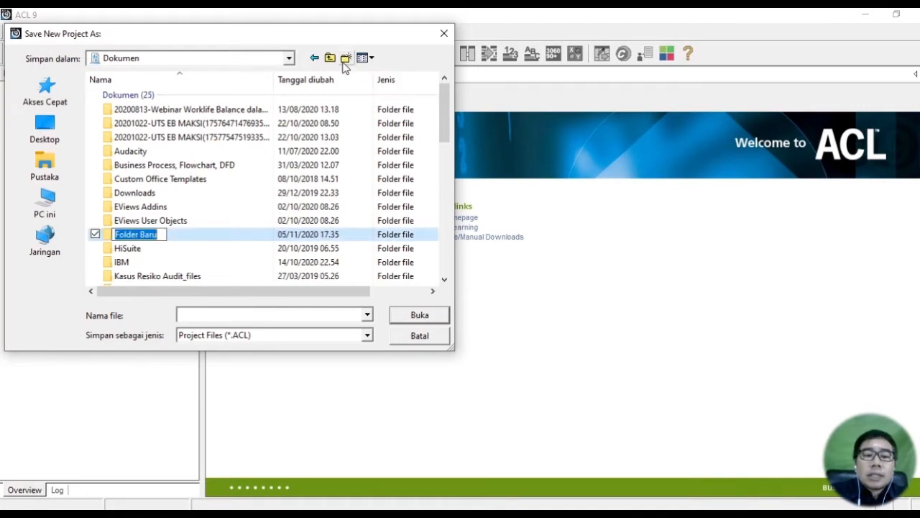
text(ACL Pr)
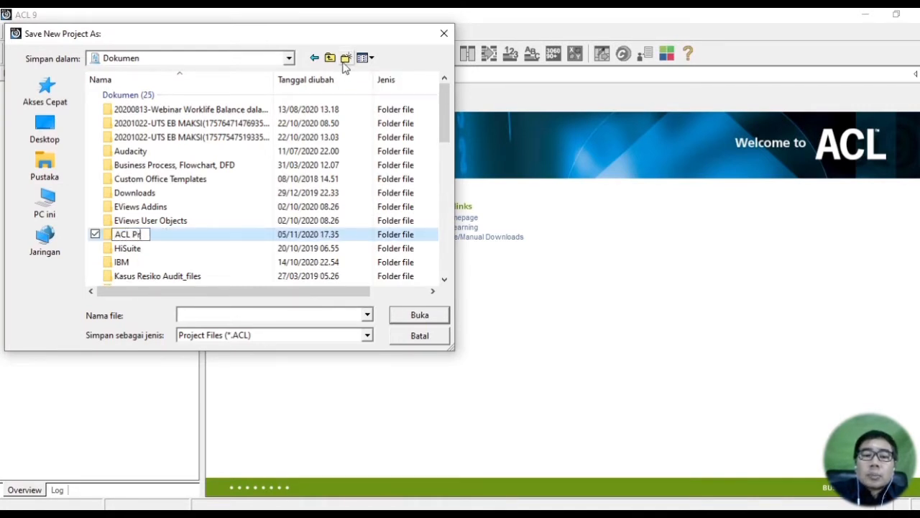
text(active)
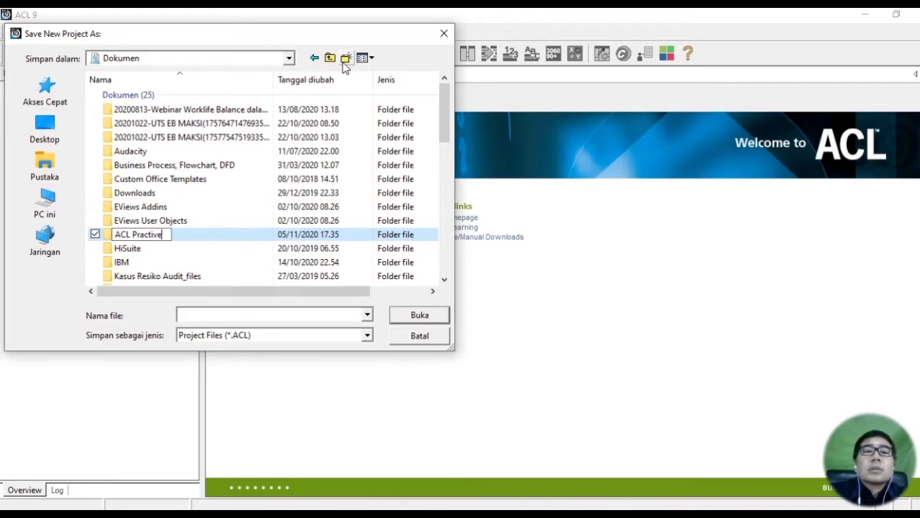
key(Return)
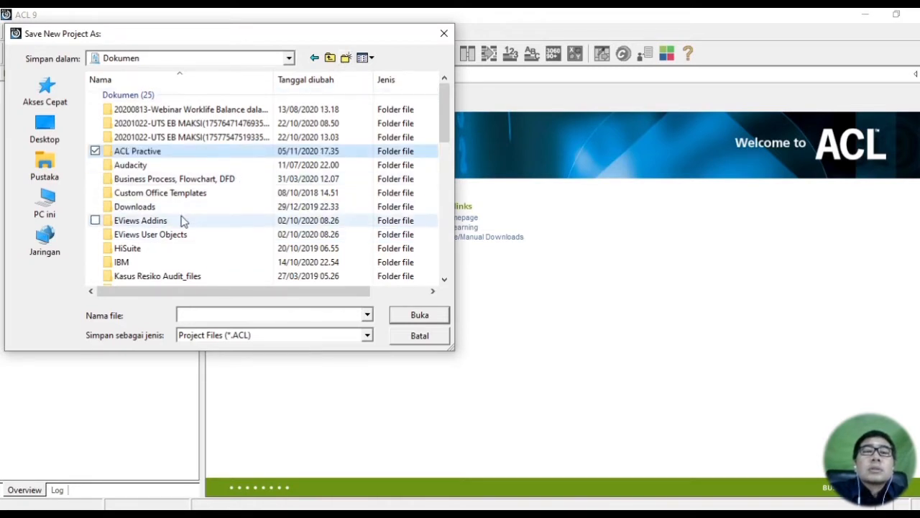
double_click(152, 159)
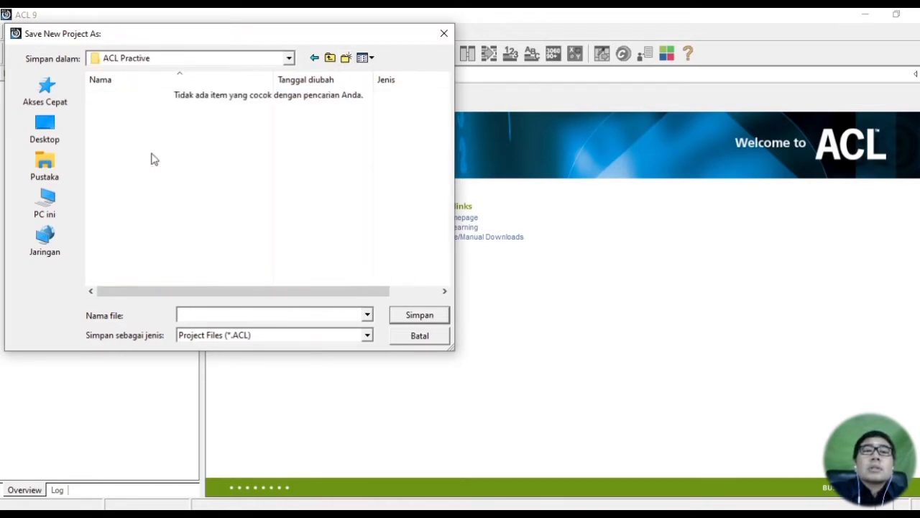
Save the new project in this folder under the file name Metaphor_Case
click(251, 315)
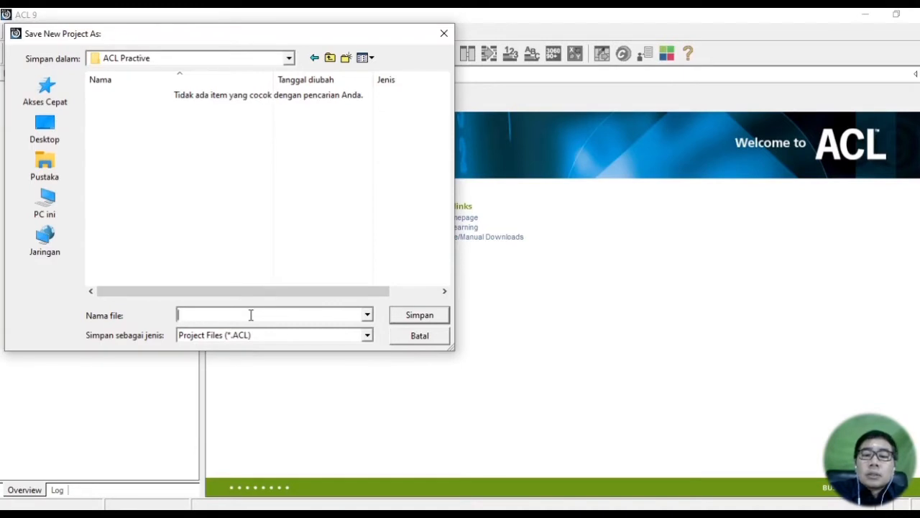
text(Met)
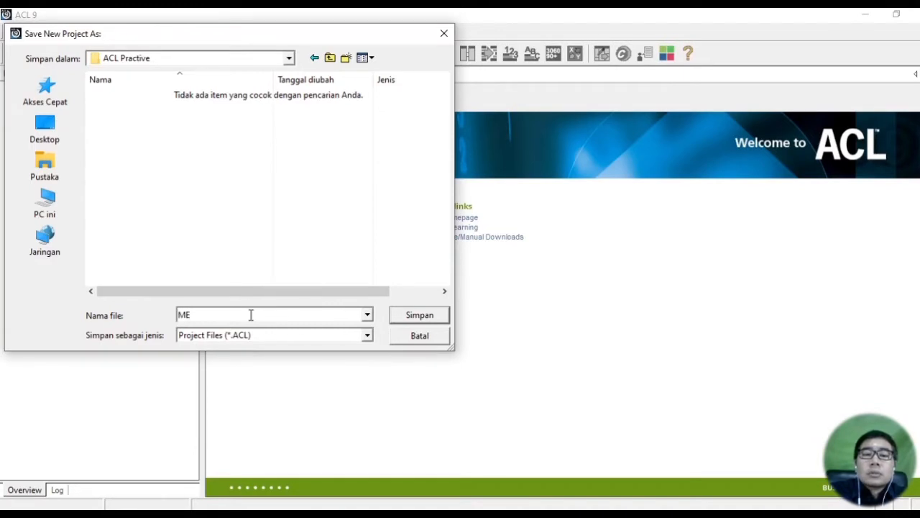
text(ap)
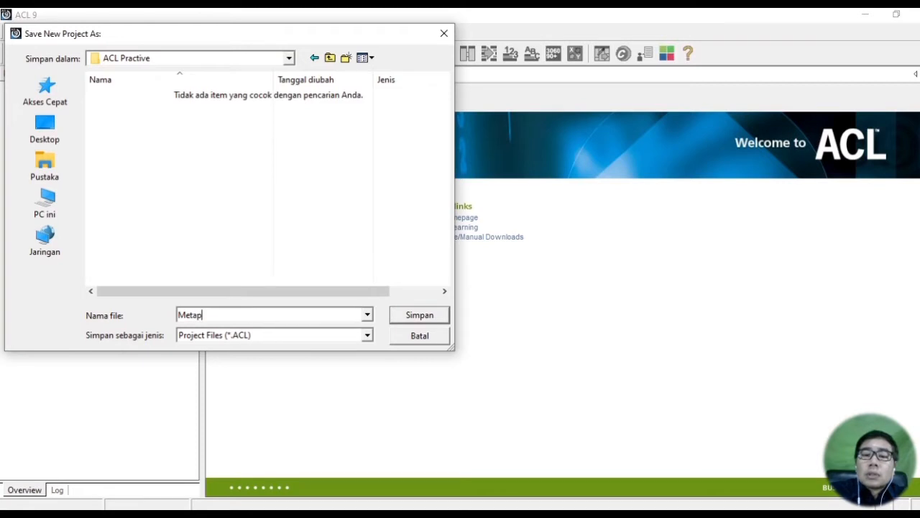
text(hor_Case)
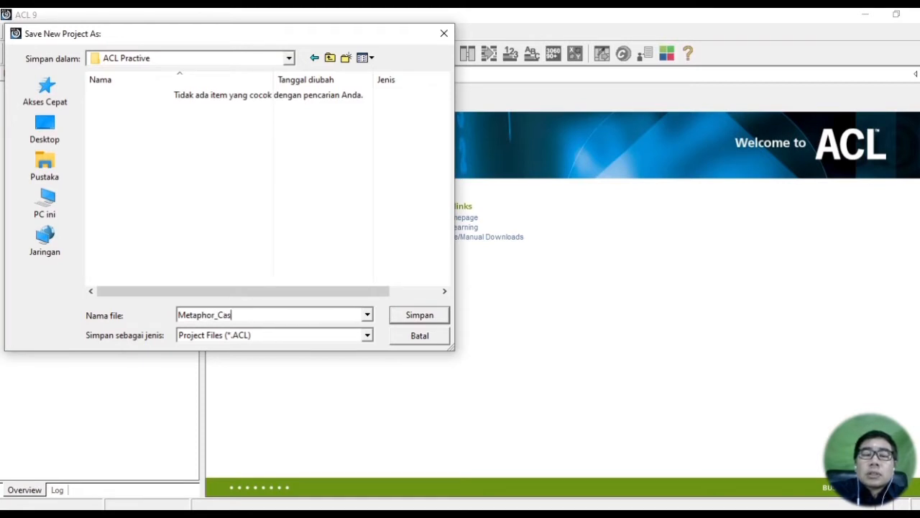
click(408, 318)
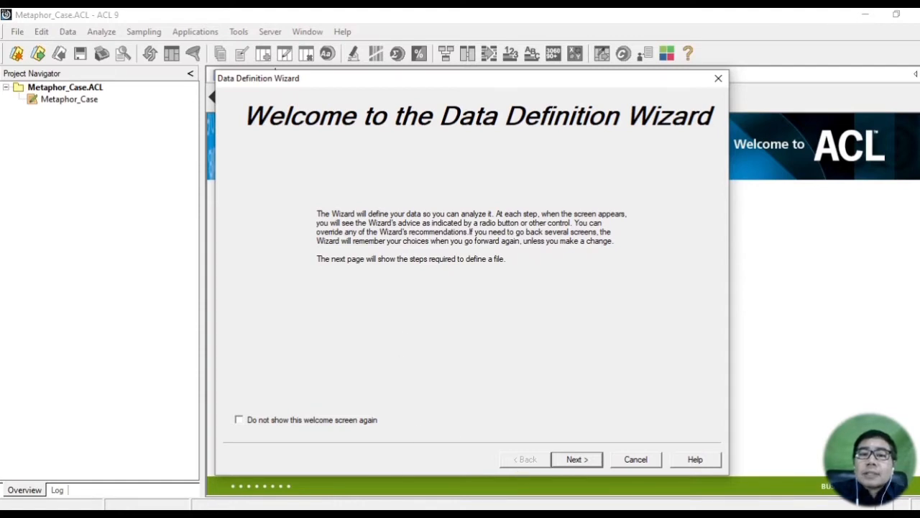
Switch to ACL_in_Practice.pdf in Adobe Acrobat Pro and read how to import data files as tables, including the Credit_Cards_Metaphor.xls worksheet
mouse_move(493, 515)
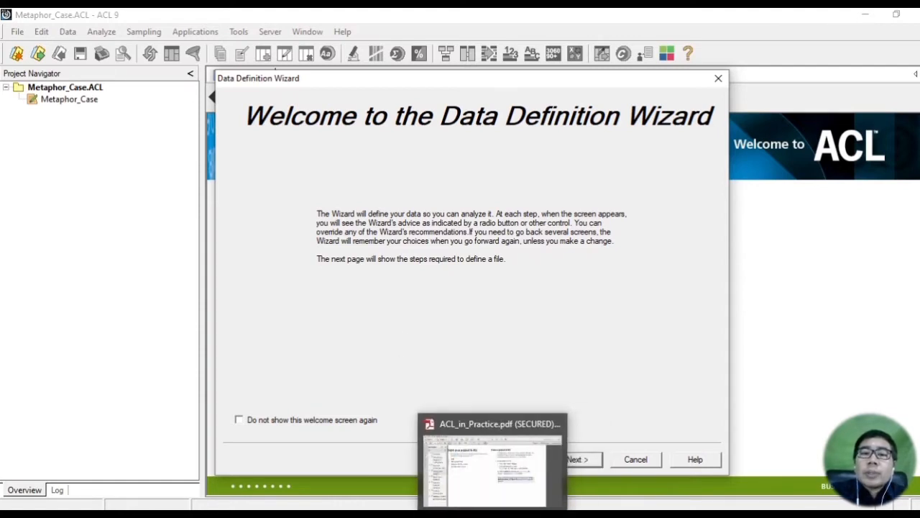
click(493, 514)
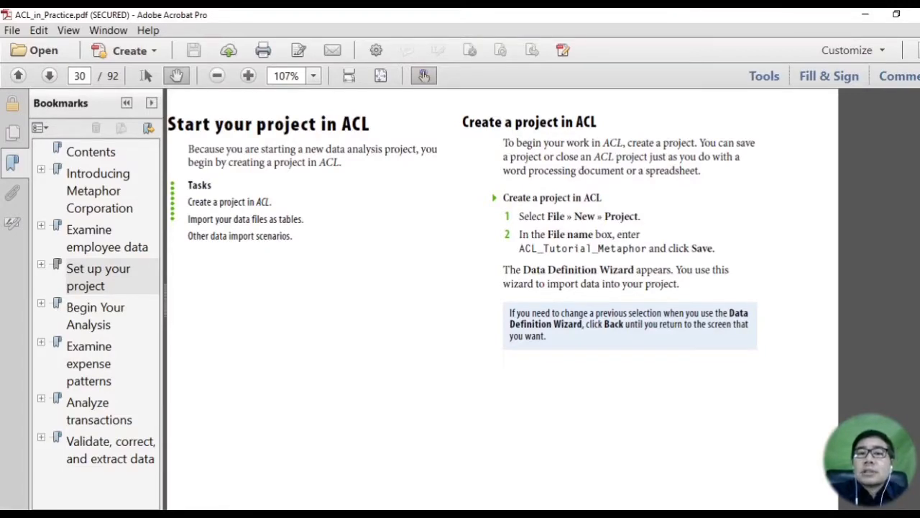
scroll(502, 299, down, 5)
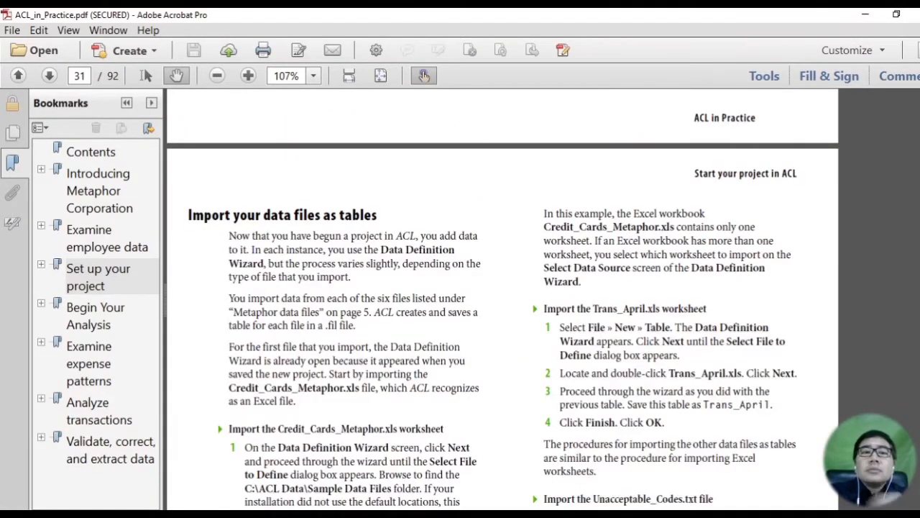
scroll(424, 76, down, 1)
scroll(424, 76, down, 1)
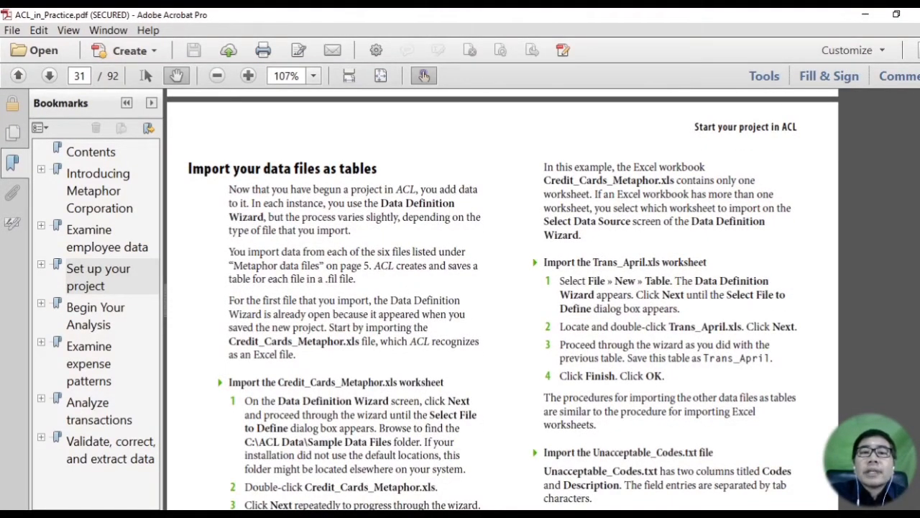
scroll(424, 75, down, 4)
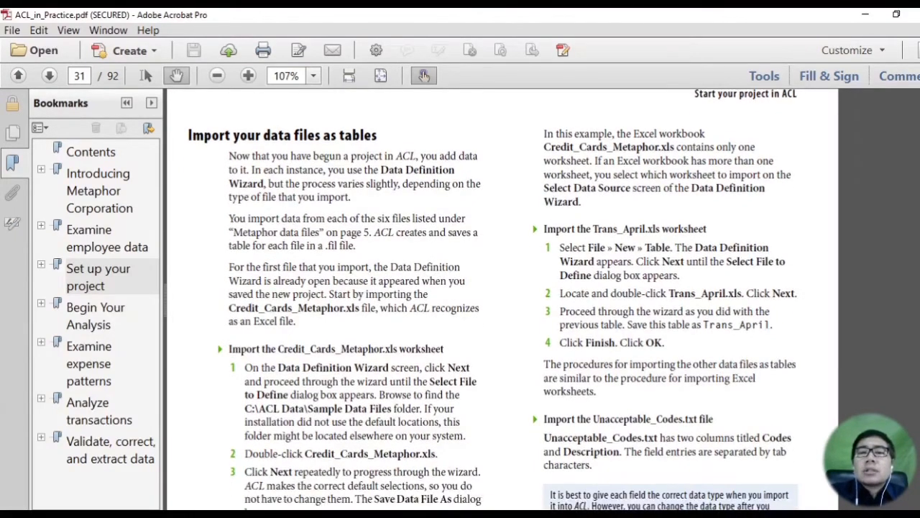
scroll(424, 75, down, 1)
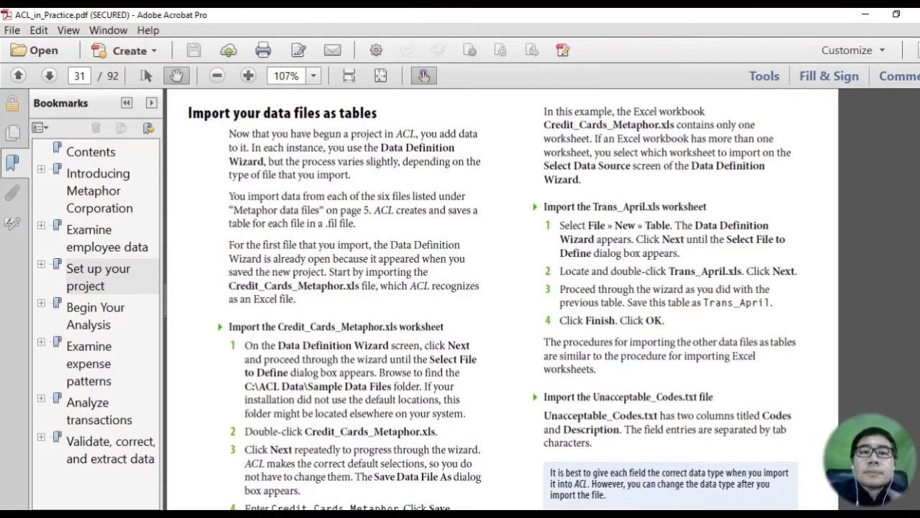
scroll(424, 75, down, 6)
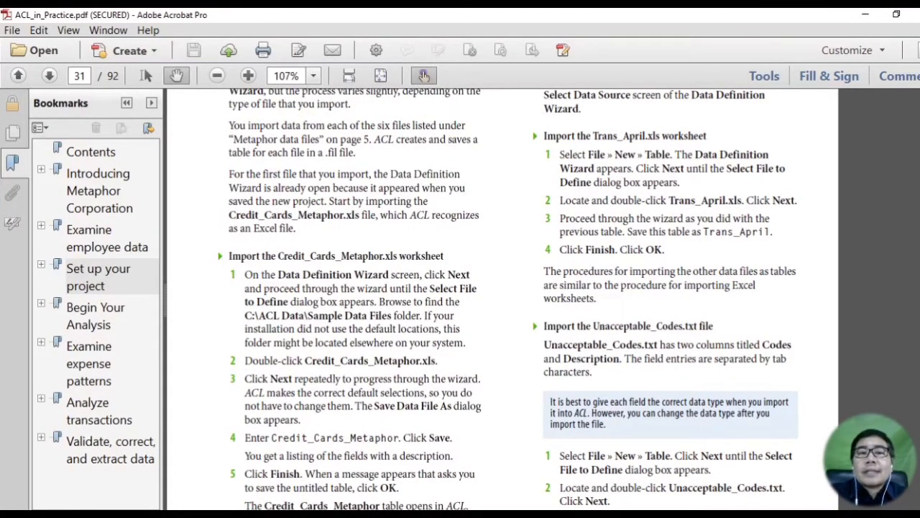
scroll(425, 75, down, 1)
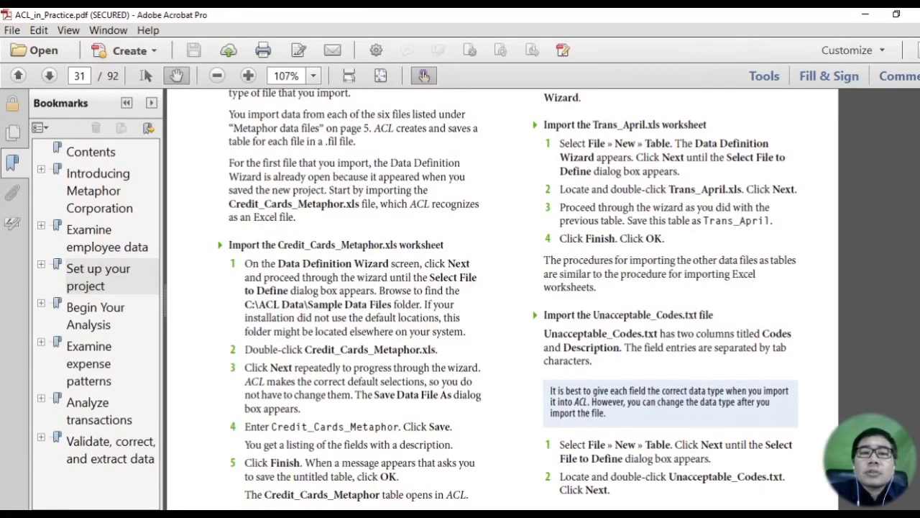
scroll(424, 75, down, 4)
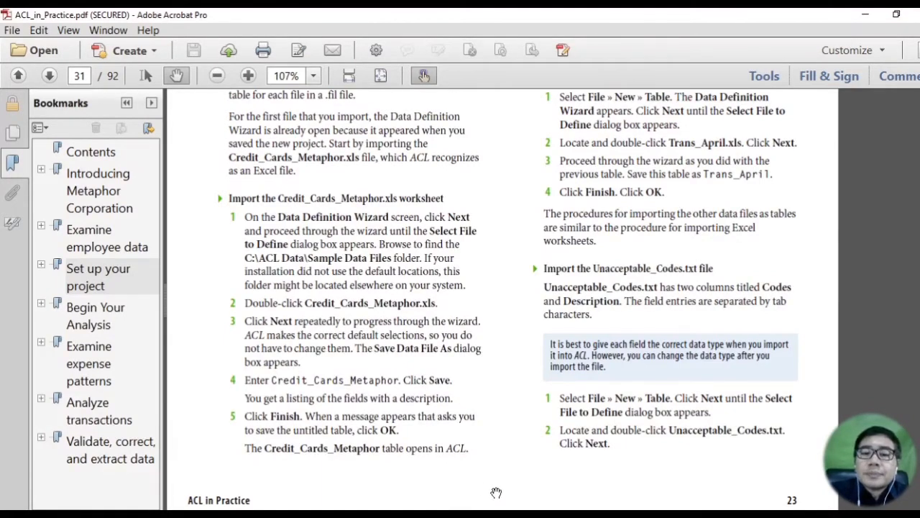
Return to ACL 9 and advance the Data Definition Wizard to file selection with Disk as the data source
click(526, 513)
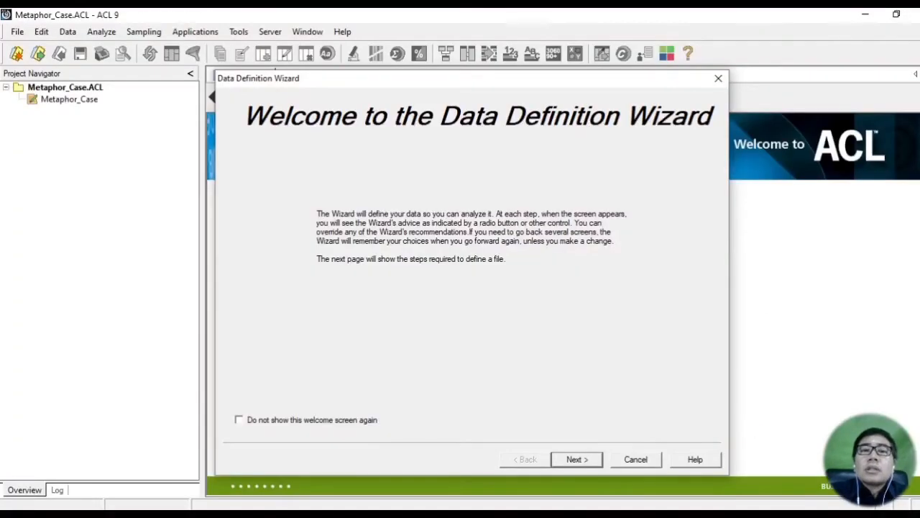
click(577, 460)
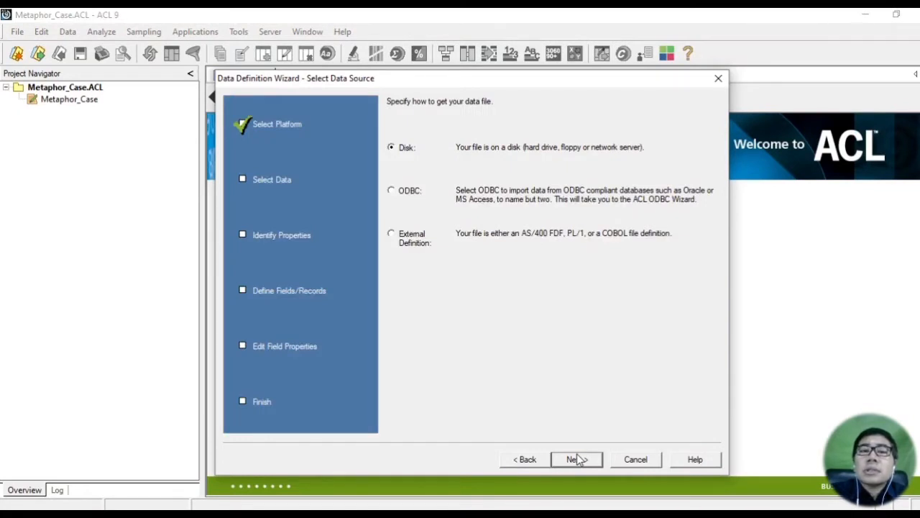
click(579, 460)
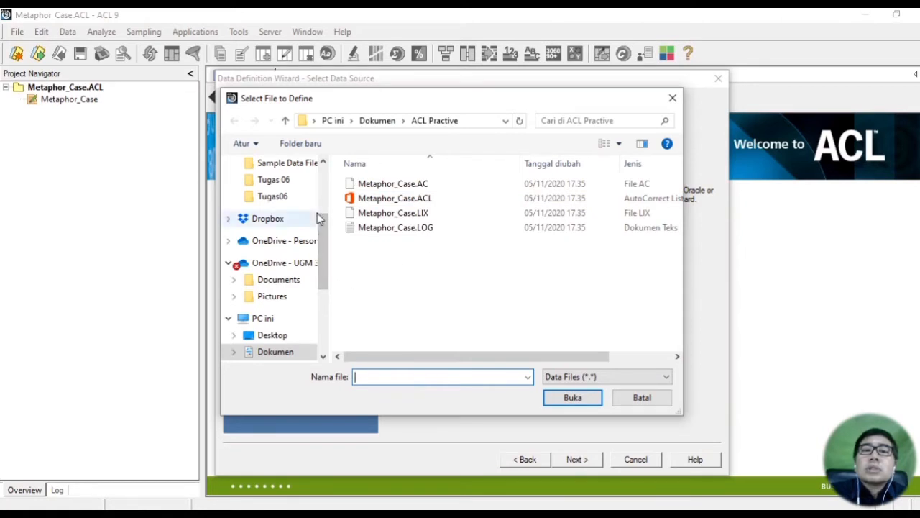
Select Credit_Cards_Metaphor.xls from C:\ACL Data\Sample Data Files as the file to define
click(319, 298)
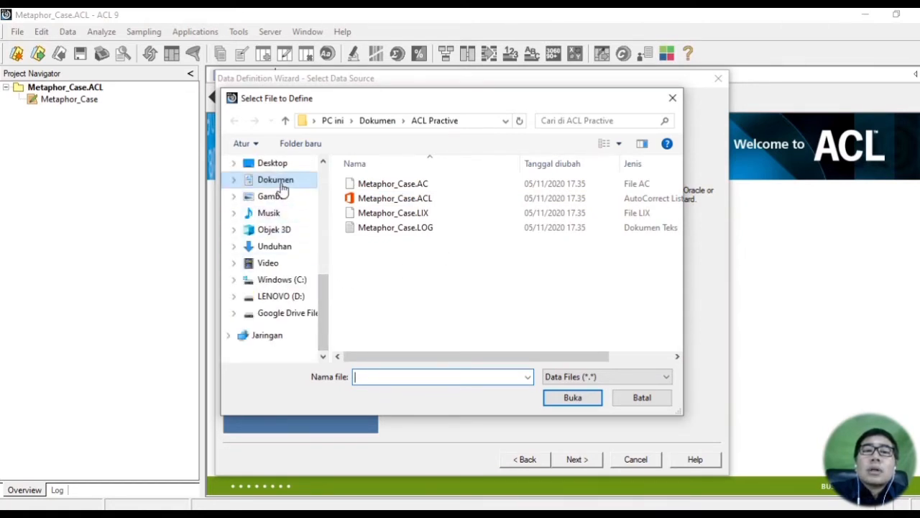
click(298, 280)
double_click(394, 184)
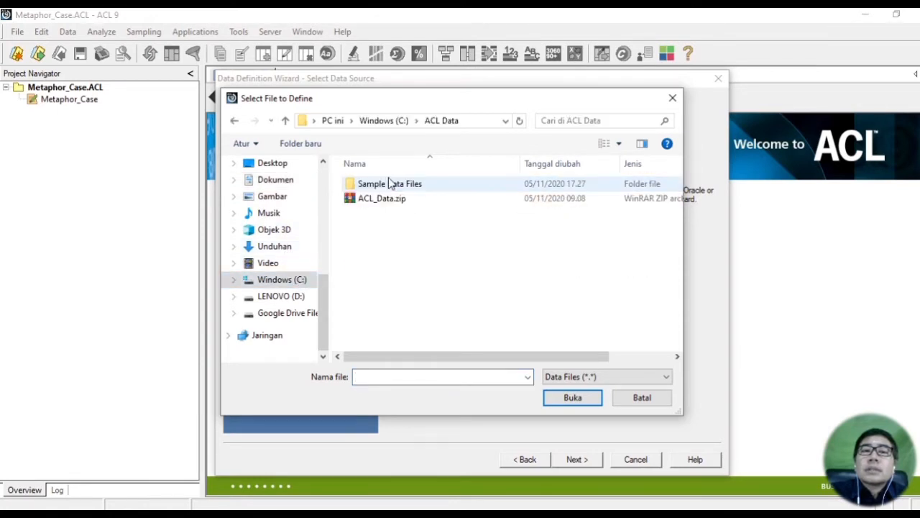
click(391, 187)
double_click(391, 186)
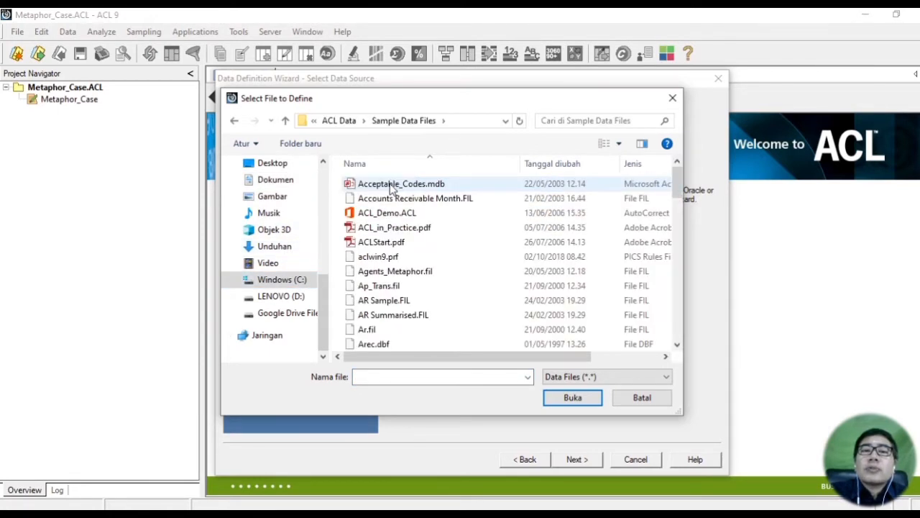
click(424, 257)
key(c)
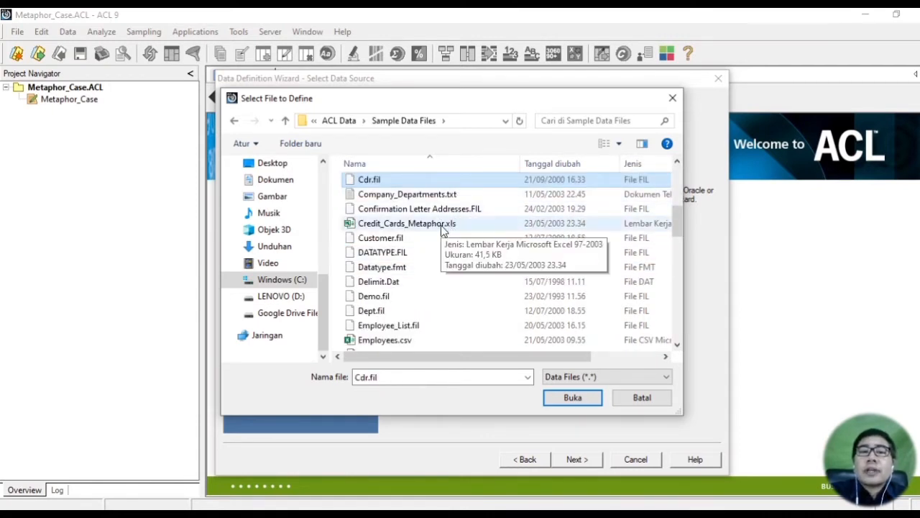
double_click(442, 225)
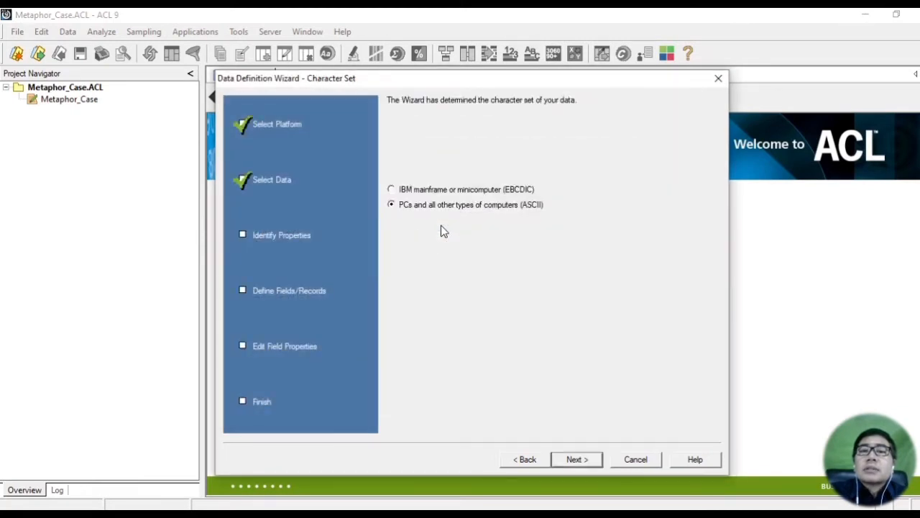
Accept the ASCII character set, the Excel file format and the Corp_Credit_Cards worksheet with a maximum character field length of 50
click(576, 461)
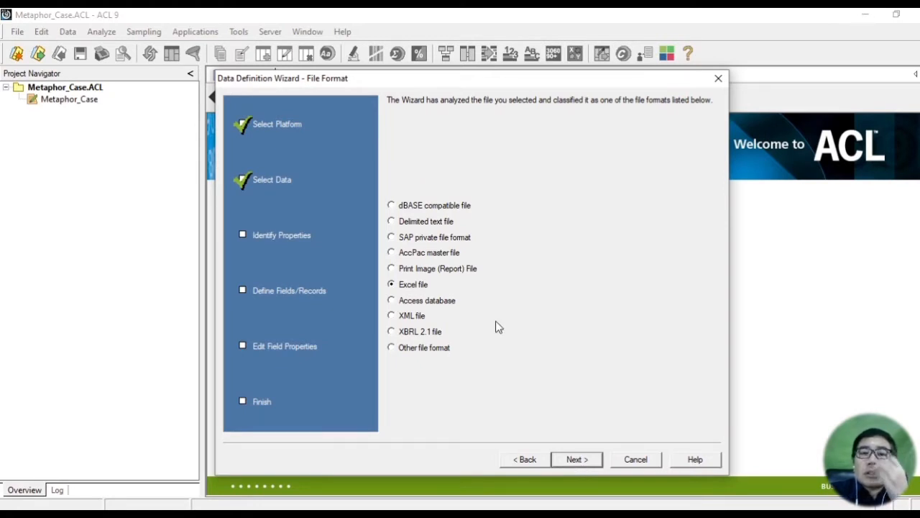
click(576, 459)
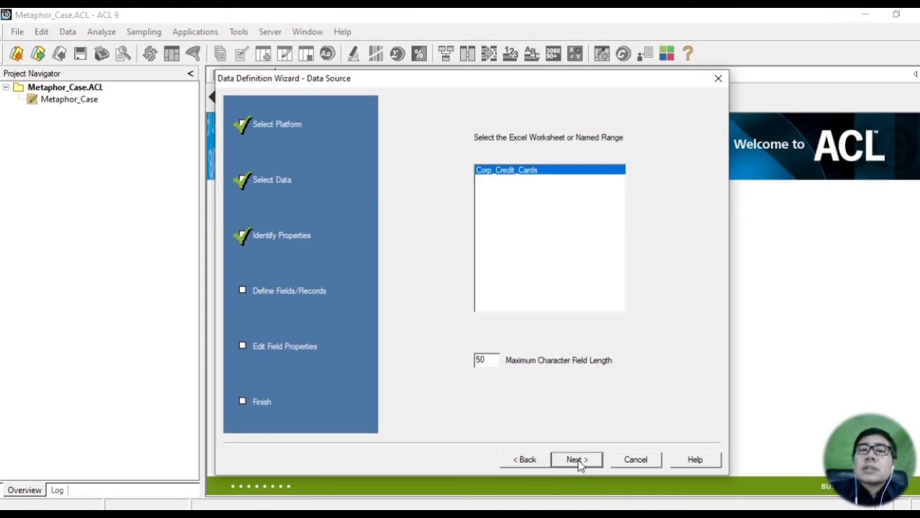
click(578, 461)
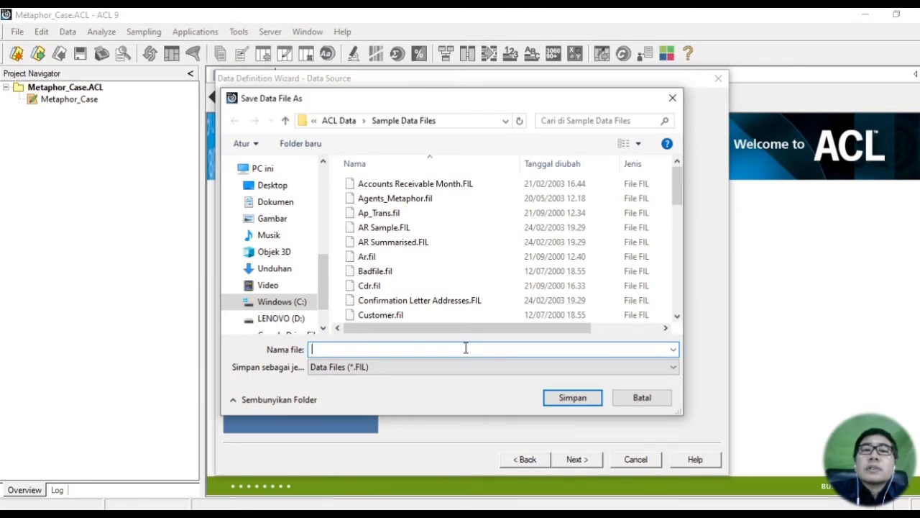
Save the data file as Credit_Cards_Metaphor in the ACL Practive documents folder and finish the import, keeping that name for the table
click(275, 208)
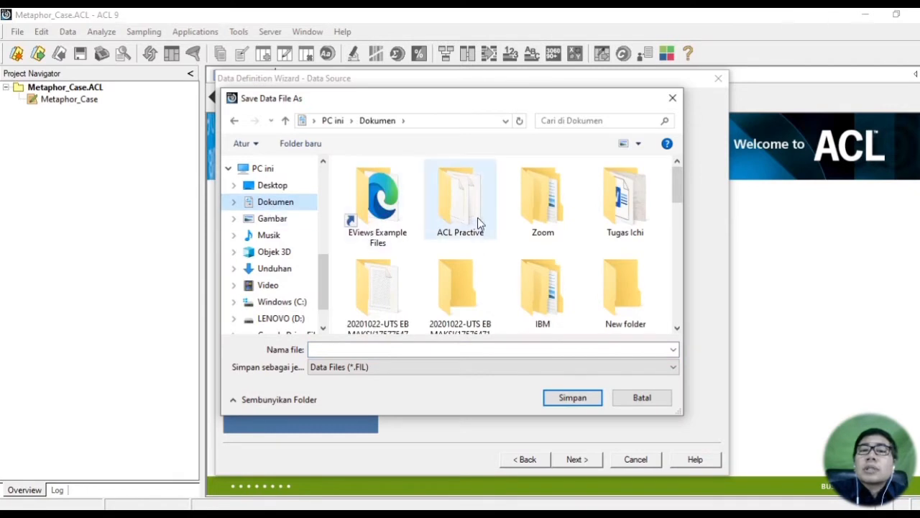
double_click(477, 219)
click(399, 350)
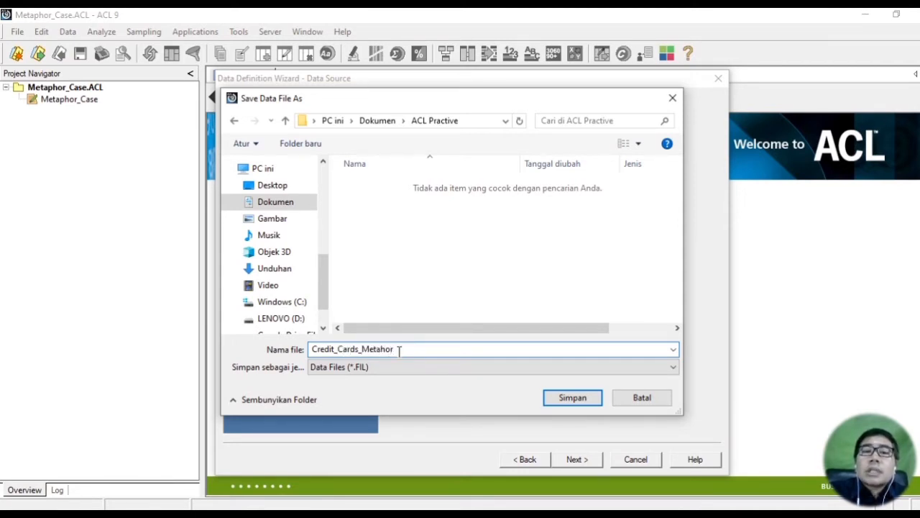
click(577, 400)
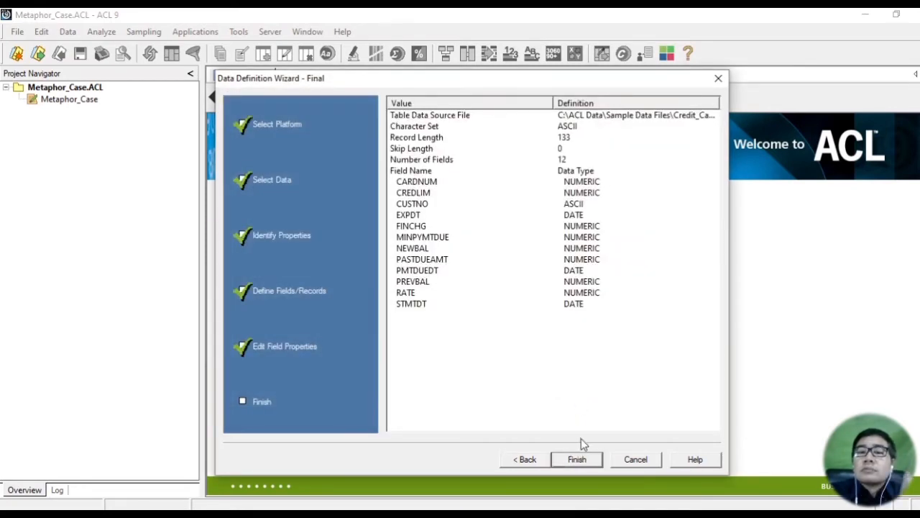
click(581, 461)
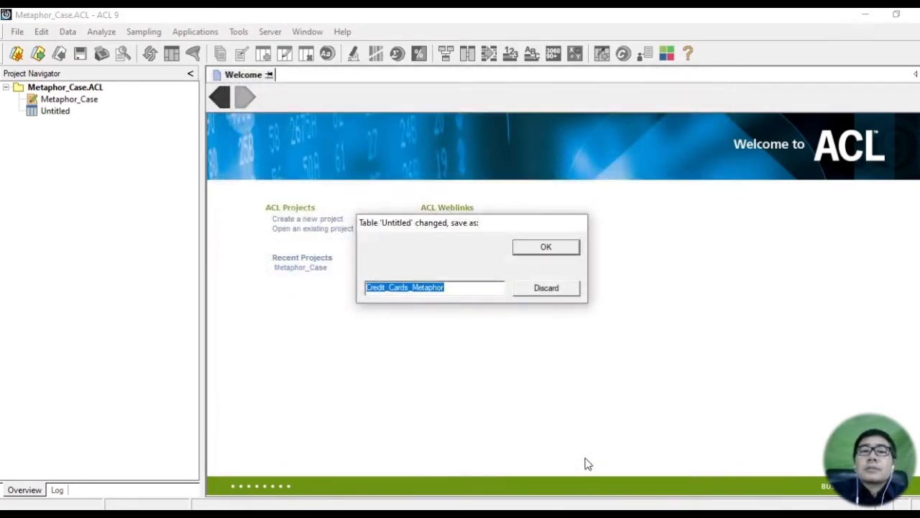
click(533, 249)
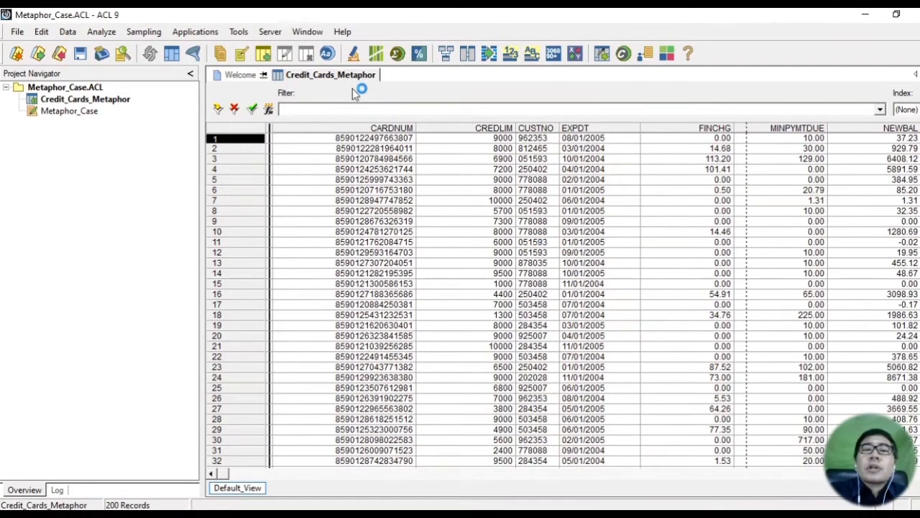
Check the Trans_April.xls import instructions in ACL_in_Practice.pdf, and start a new table in ACL 9 with Disk as its data source
mouse_move(492, 514)
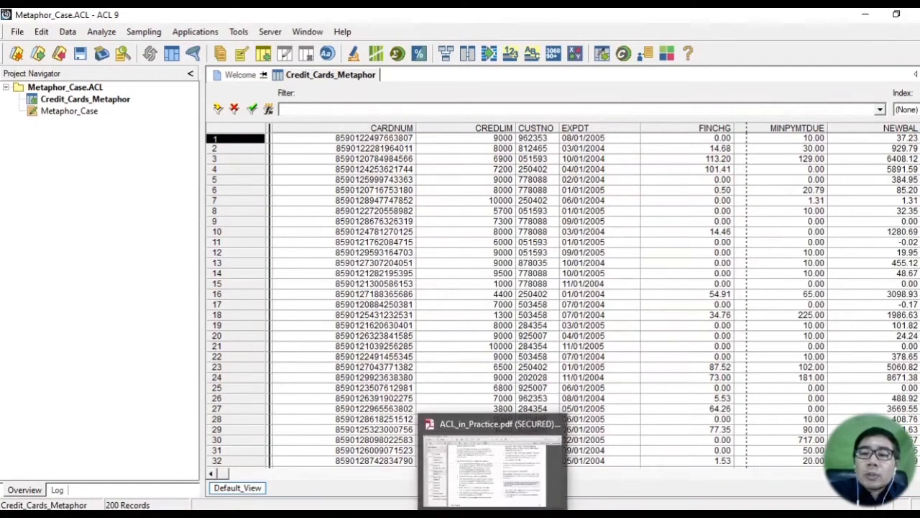
click(493, 514)
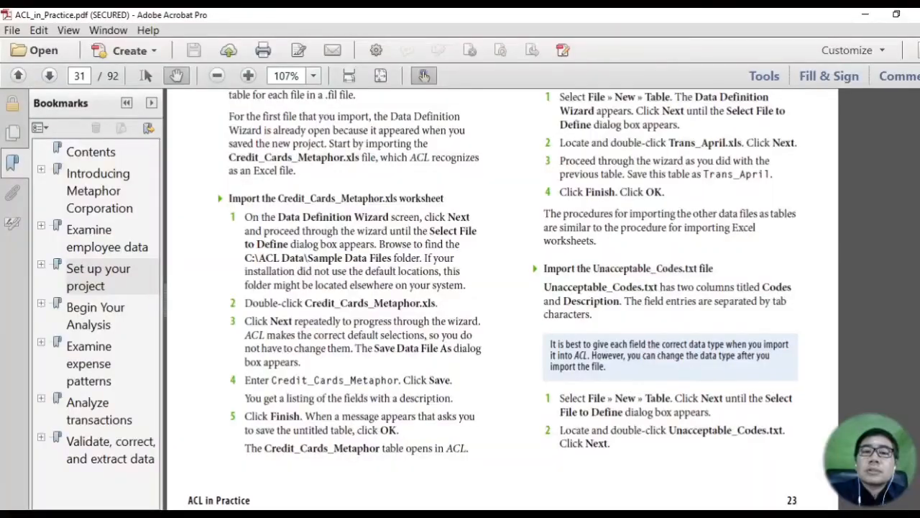
scroll(496, 300, up, 4)
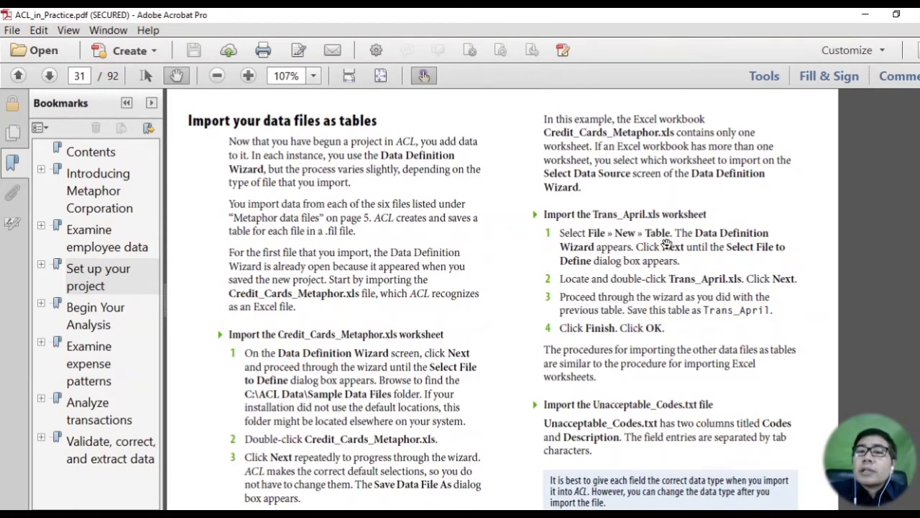
key(alt+Tab)
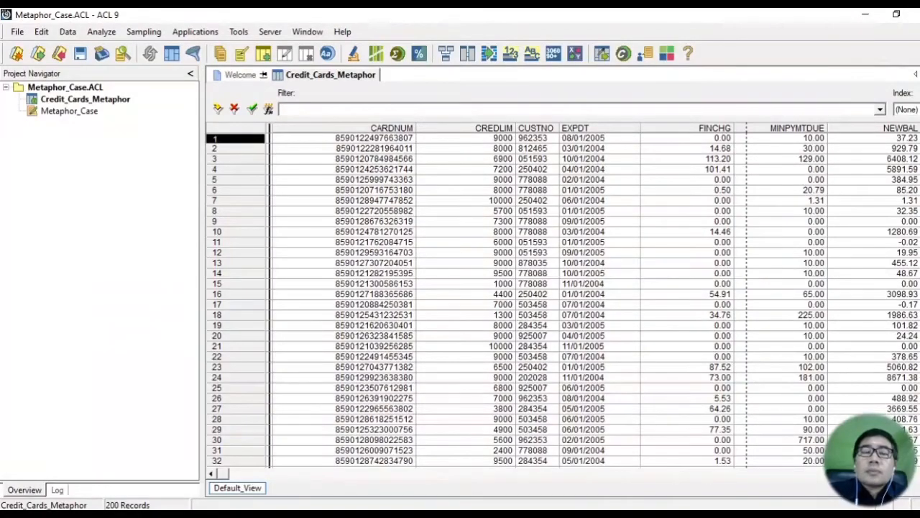
click(19, 32)
mouse_move(41, 31)
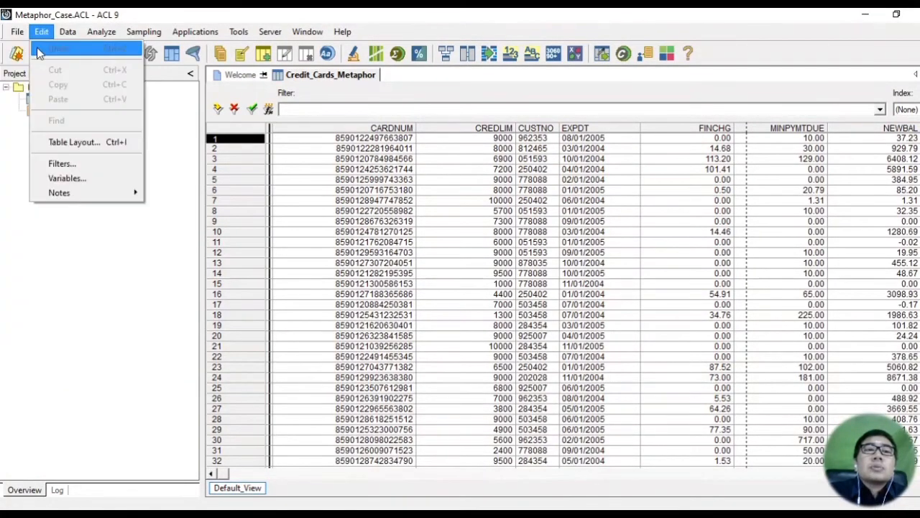
mouse_move(118, 49)
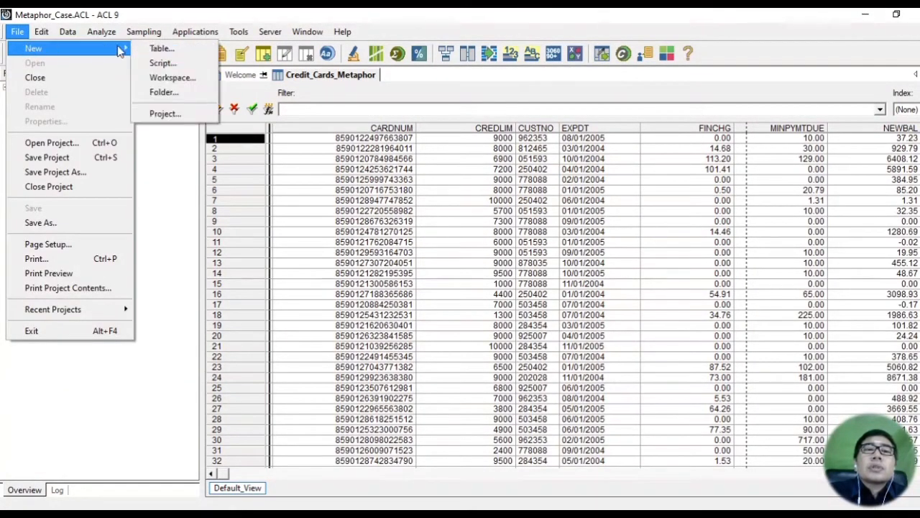
click(160, 49)
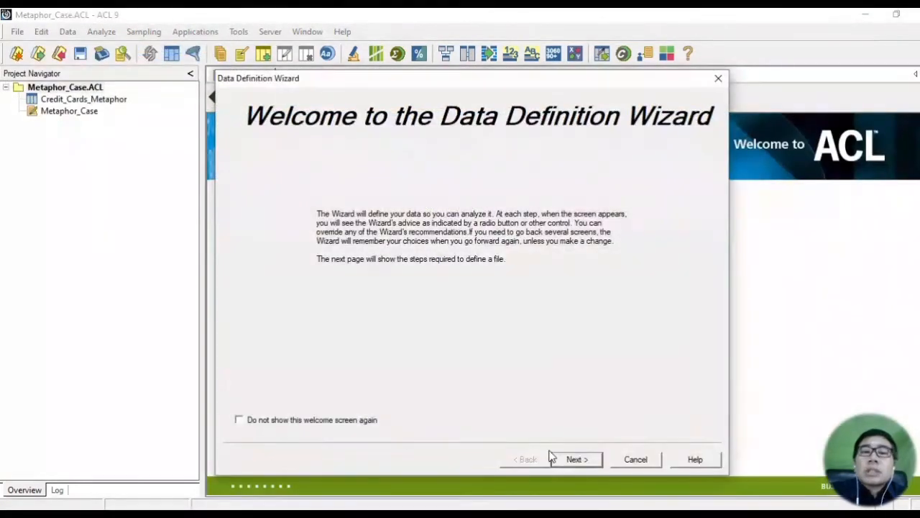
click(594, 459)
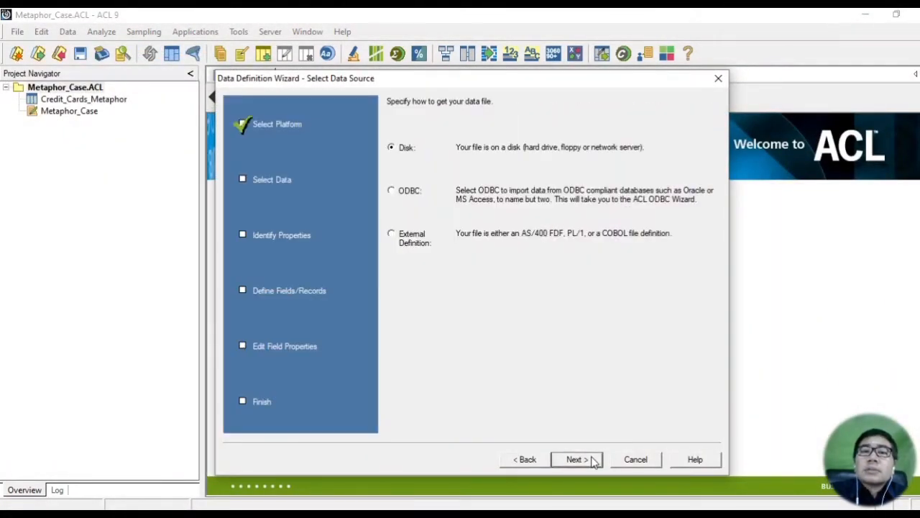
click(578, 459)
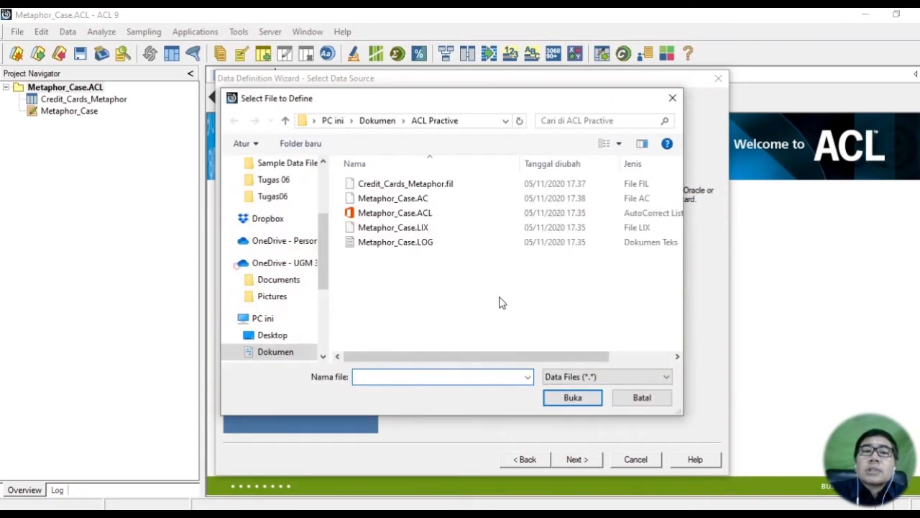
Select Trans_April.xls from C:\ACL Data\Sample Data Files as the file to define, rechecking the file name in ACL_in_Practice.pdf
click(324, 305)
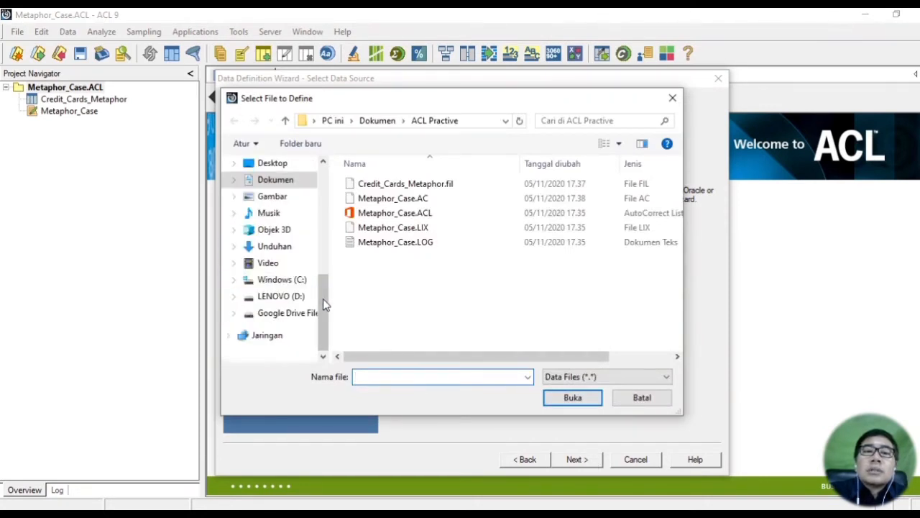
click(286, 280)
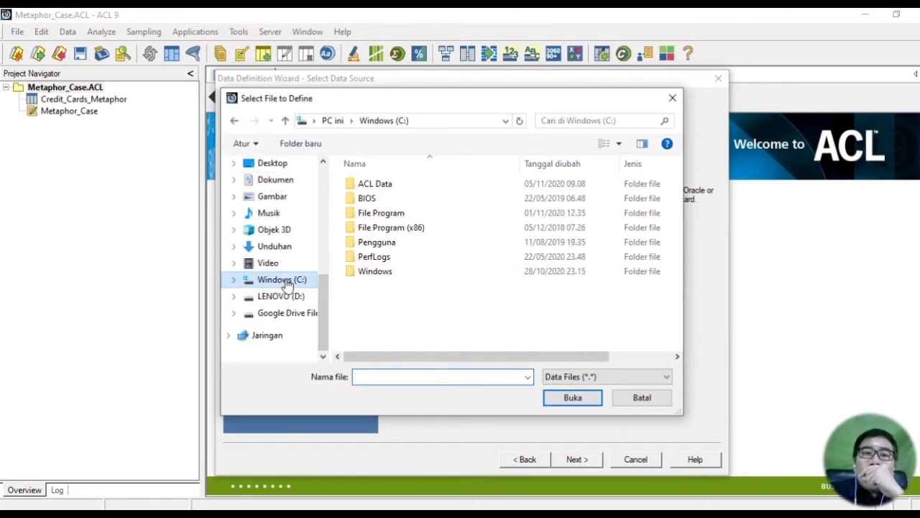
double_click(363, 186)
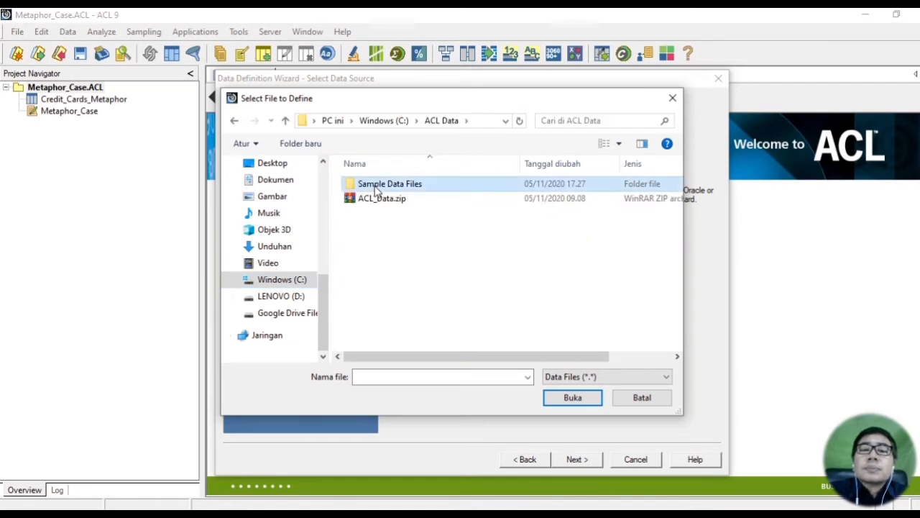
double_click(381, 185)
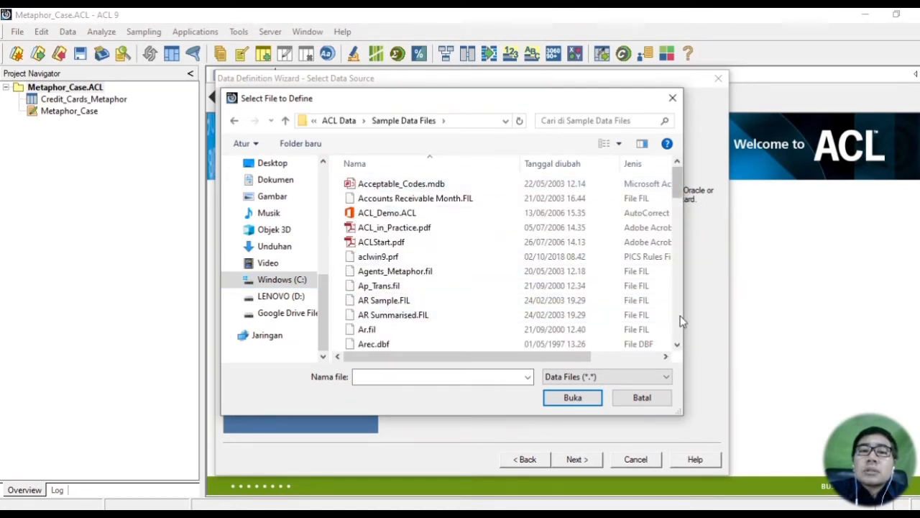
key(alt+Tab)
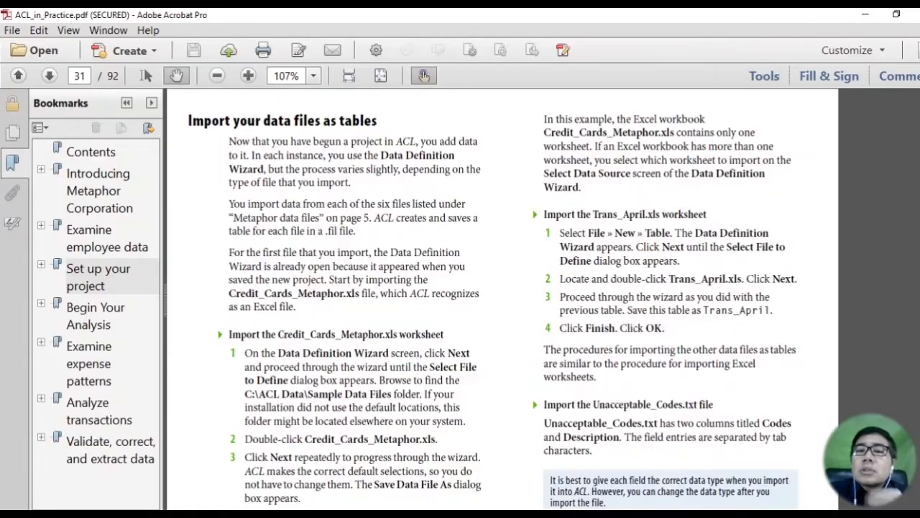
key(alt+Tab)
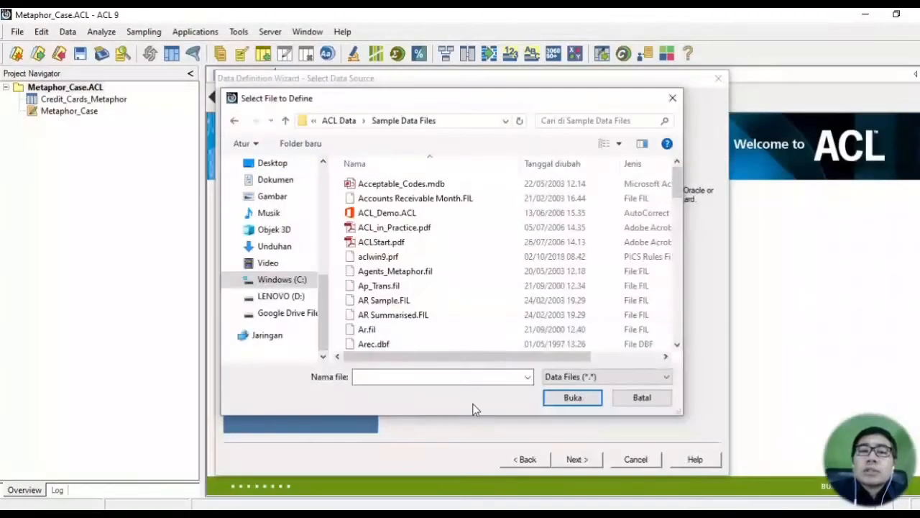
click(583, 324)
key(t)
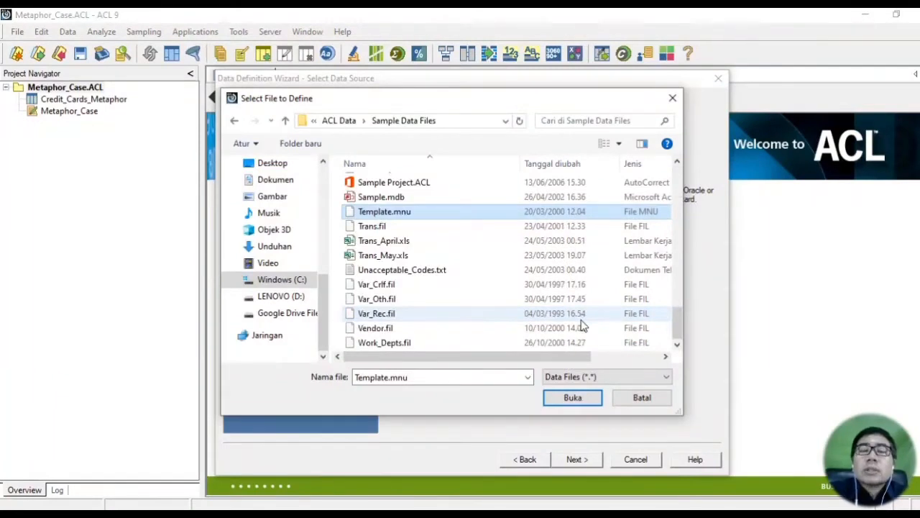
double_click(390, 246)
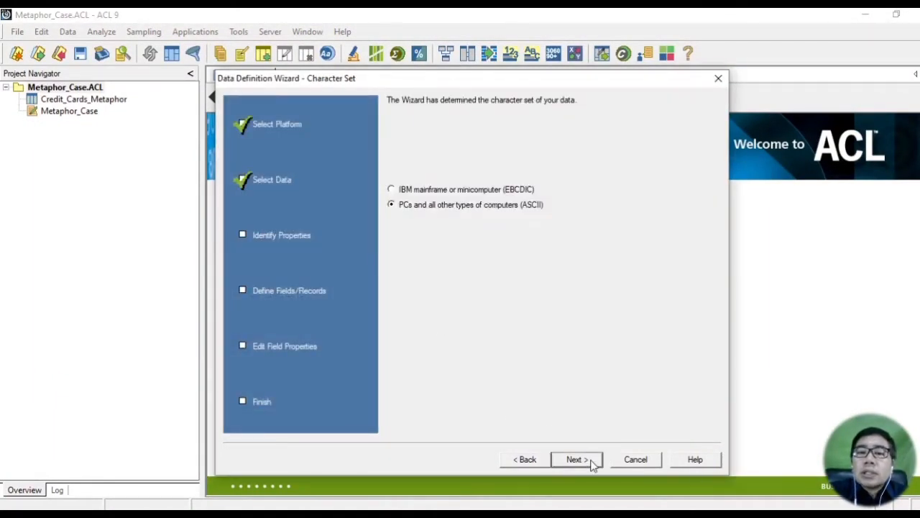
Accept the ASCII character set and the wizard's default file format and worksheet for Trans_April.xls
click(591, 462)
click(591, 462)
click(591, 462)
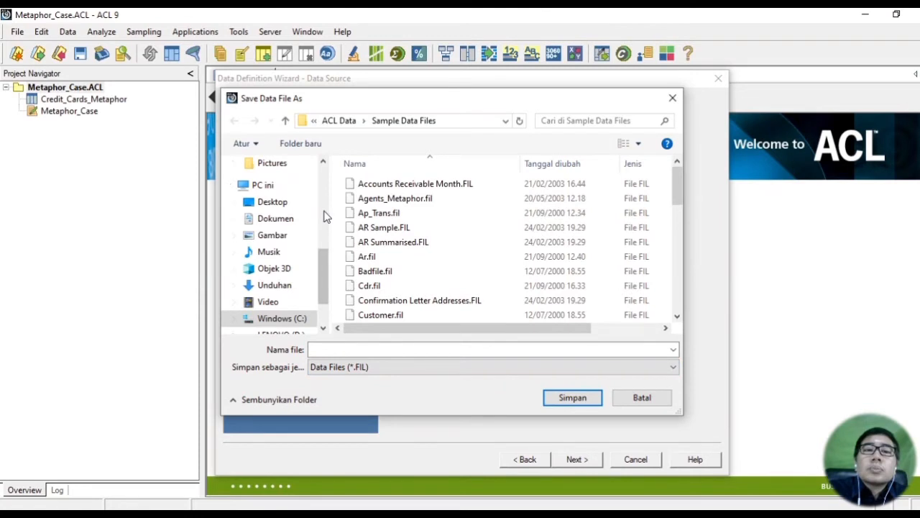
Save the data file as Trans_April in the ACL Practive documents folder and finish the import, keeping Trans_April as the table name
click(291, 221)
click(465, 209)
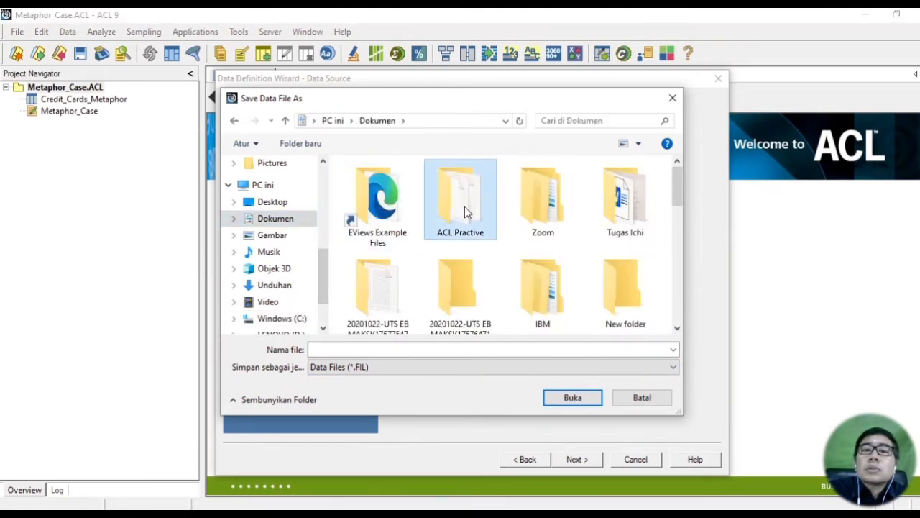
double_click(464, 207)
click(357, 348)
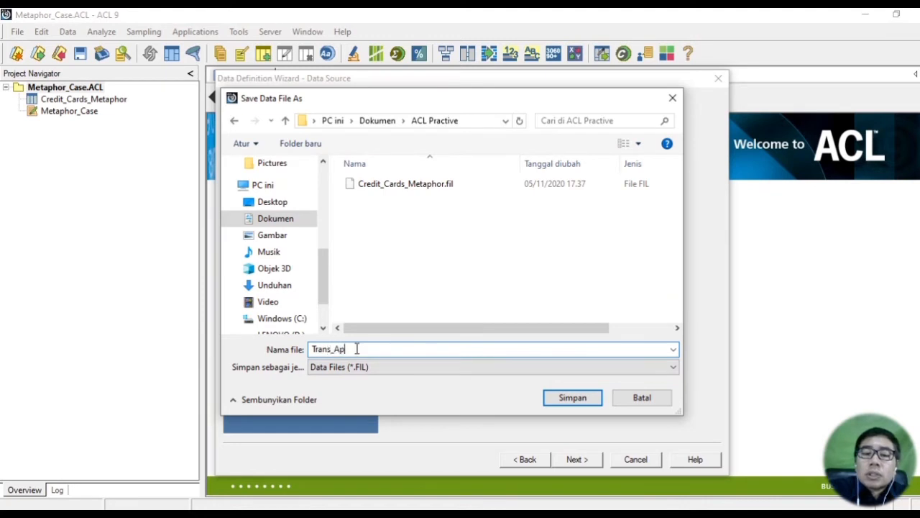
key(Return)
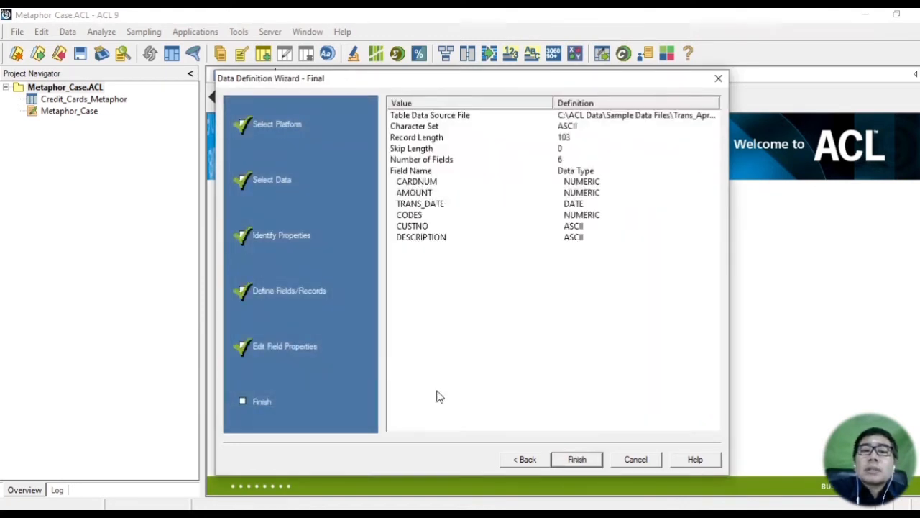
click(567, 459)
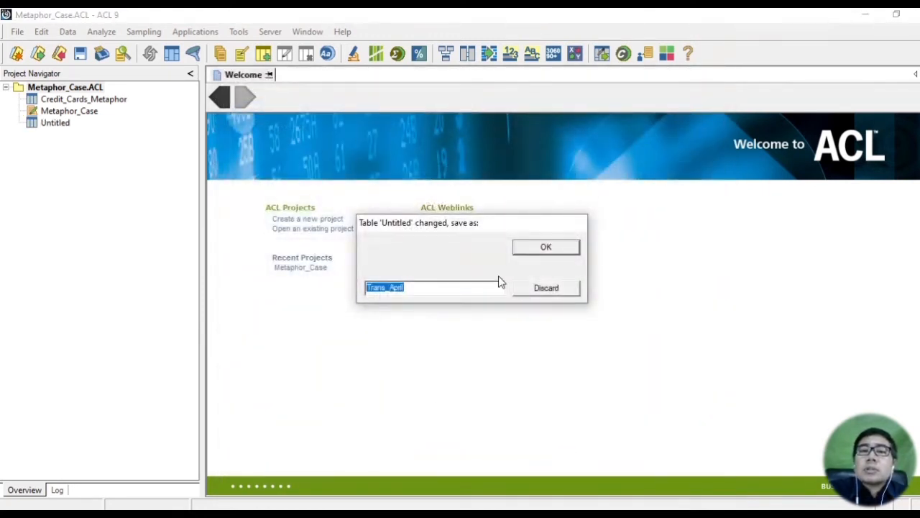
click(544, 248)
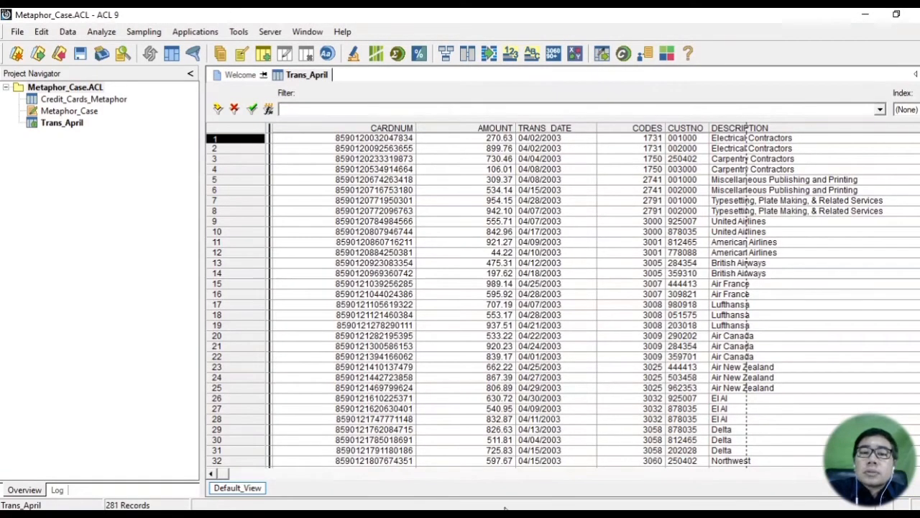
Switch to ACL_in_Practice.pdf and read the instructions for importing Unacceptable_Codes.txt, including its file format, separator and field type settings
key(alt+Tab)
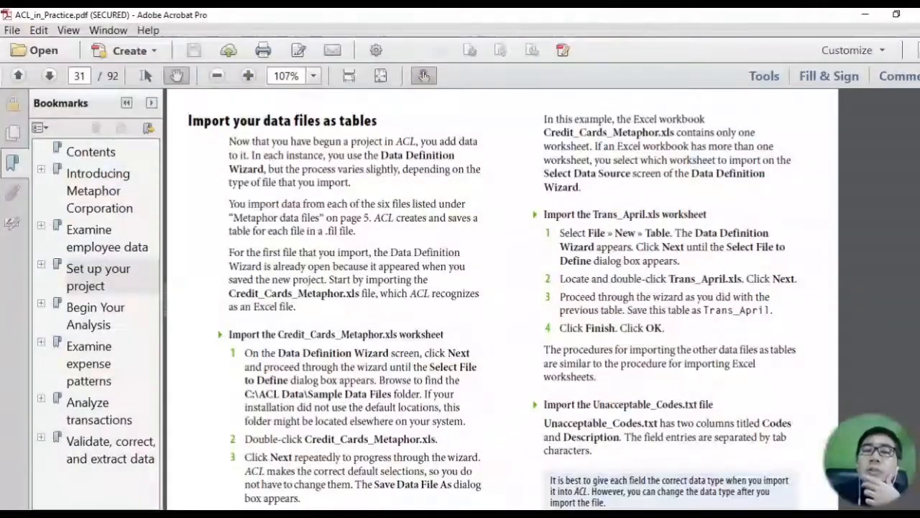
scroll(496, 302, down, 3)
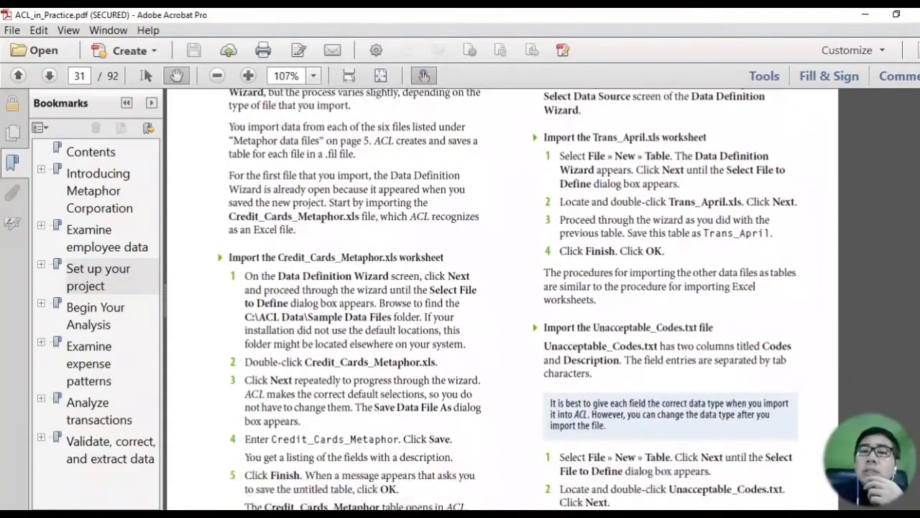
scroll(496, 302, down, 2)
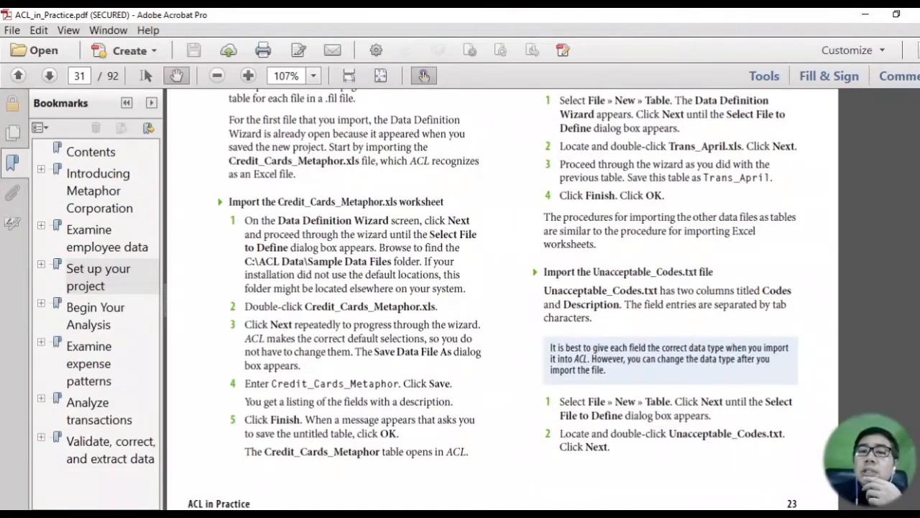
scroll(496, 302, down, 1)
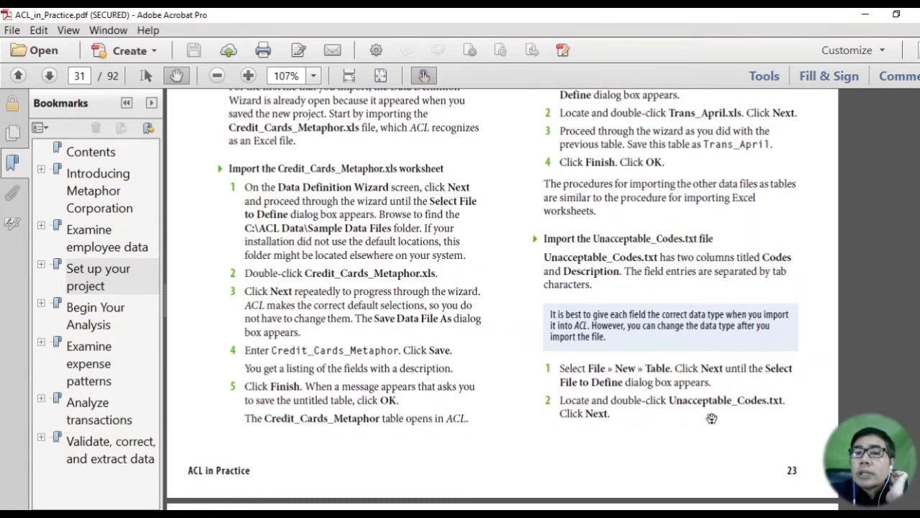
scroll(608, 414, down, 5)
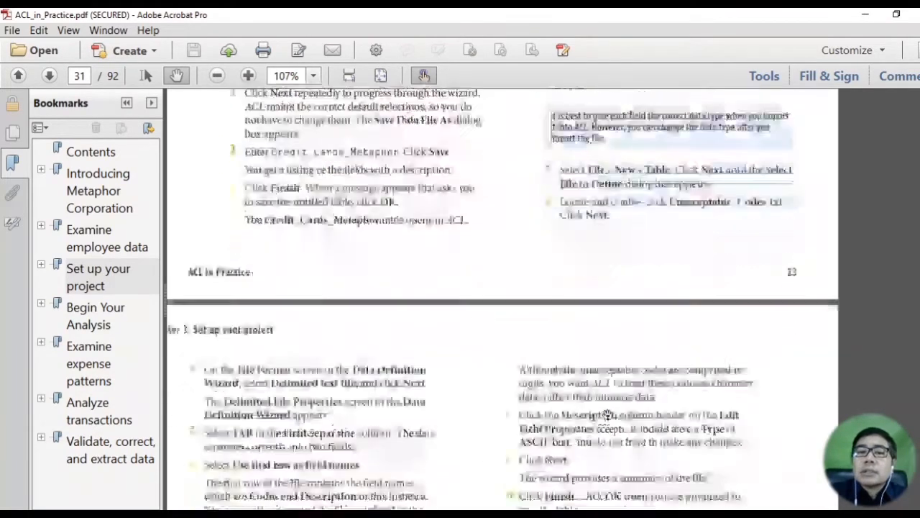
scroll(607, 414, down, 1)
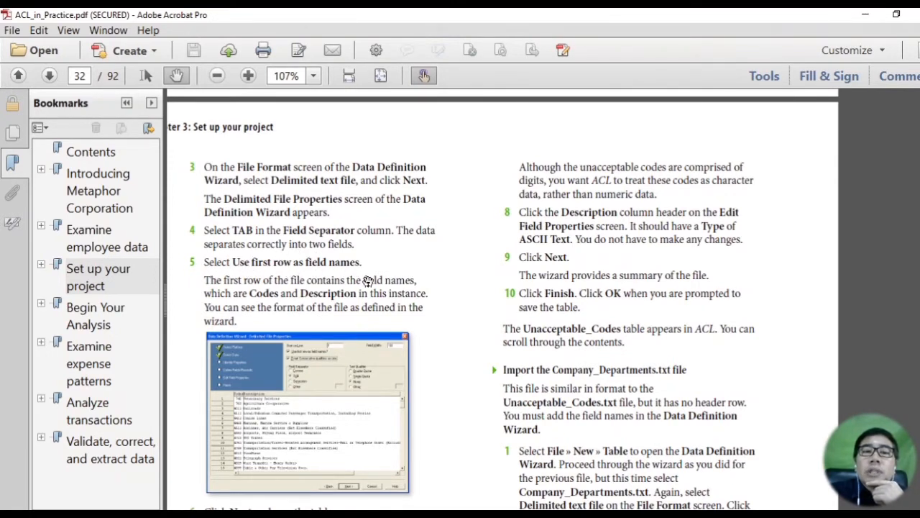
scroll(368, 280, down, 6)
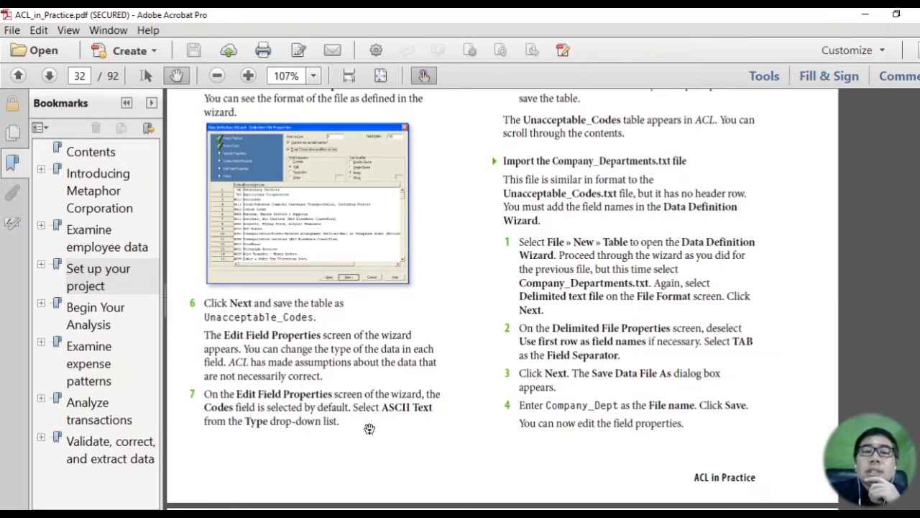
scroll(369, 429, up, 8)
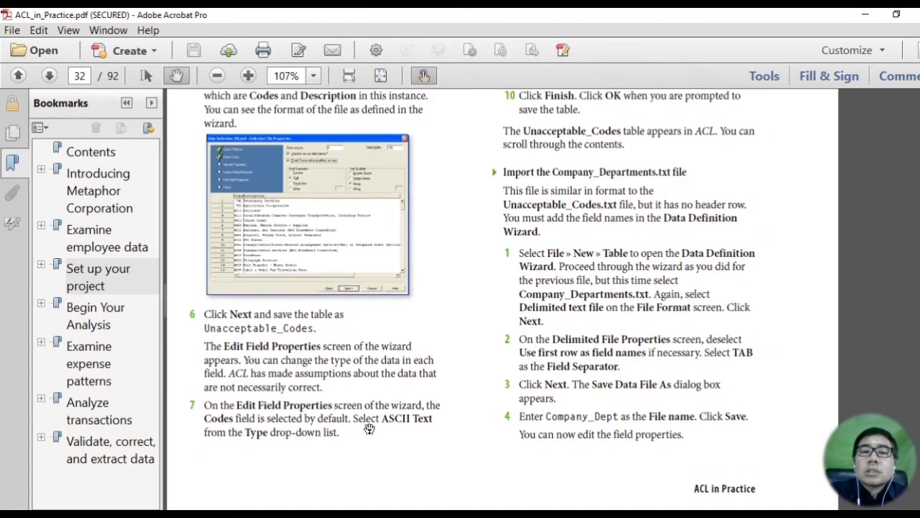
scroll(369, 429, down, 4)
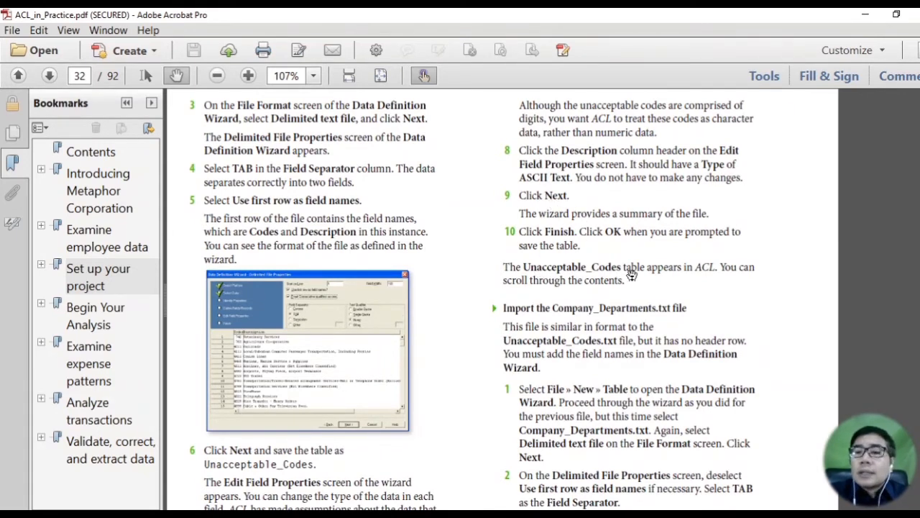
Switch back to ACL 9 and start a new table in the Data Definition Wizard with Disk as the data source
mouse_move(483, 513)
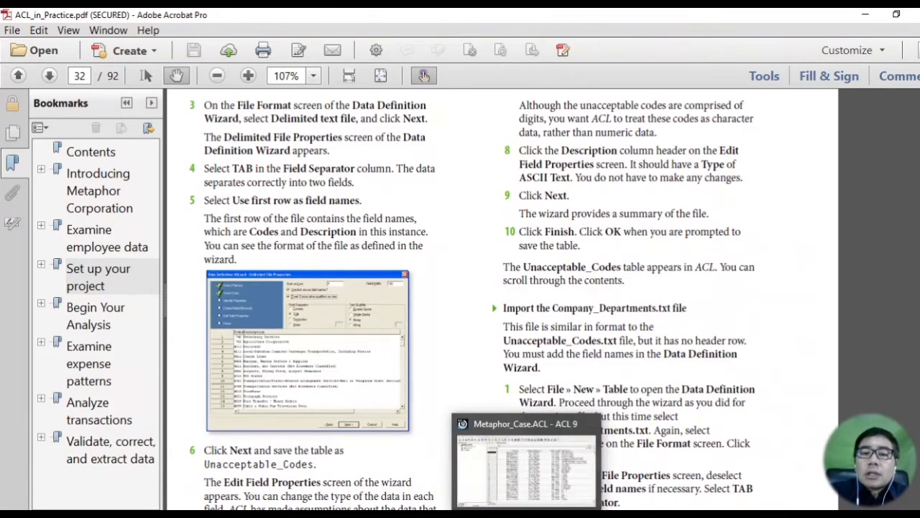
click(525, 464)
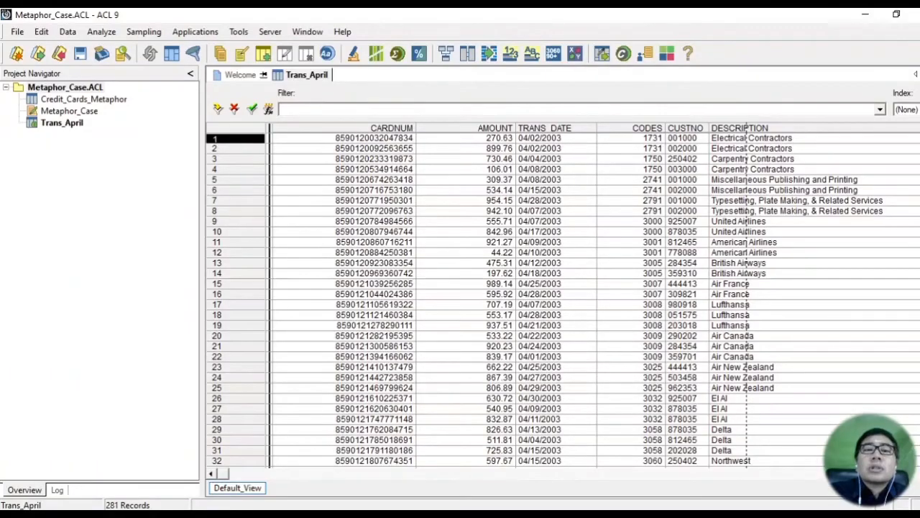
click(18, 33)
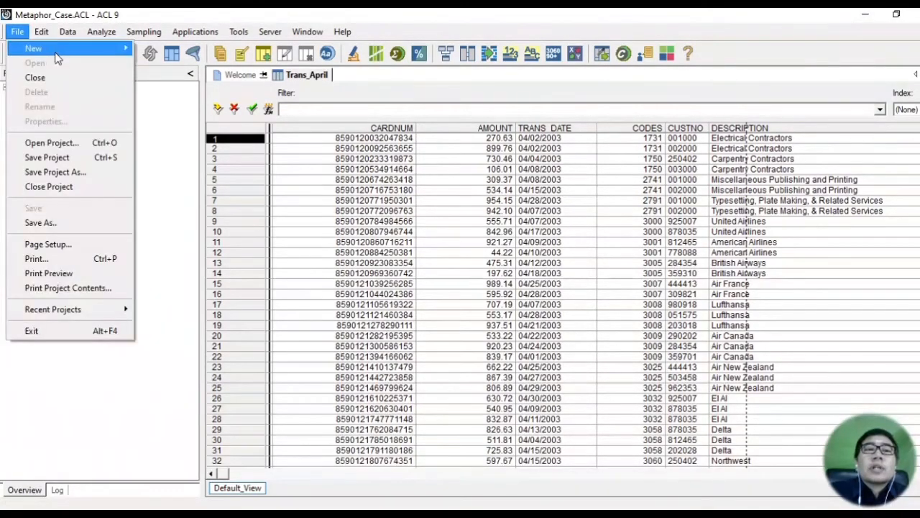
mouse_move(50, 48)
click(156, 52)
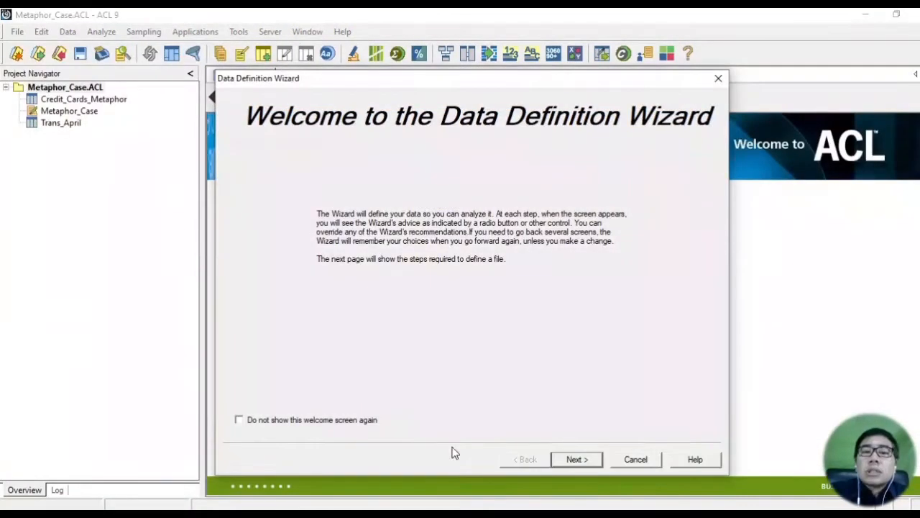
click(583, 462)
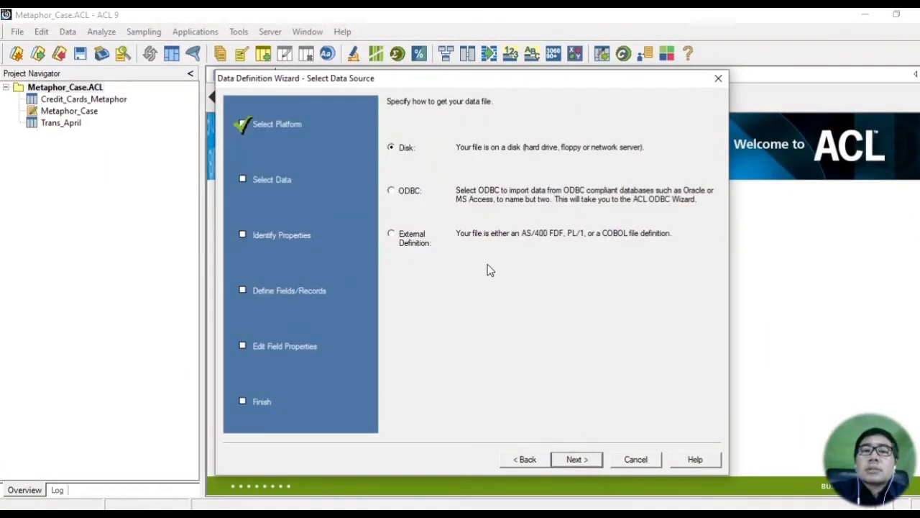
click(577, 459)
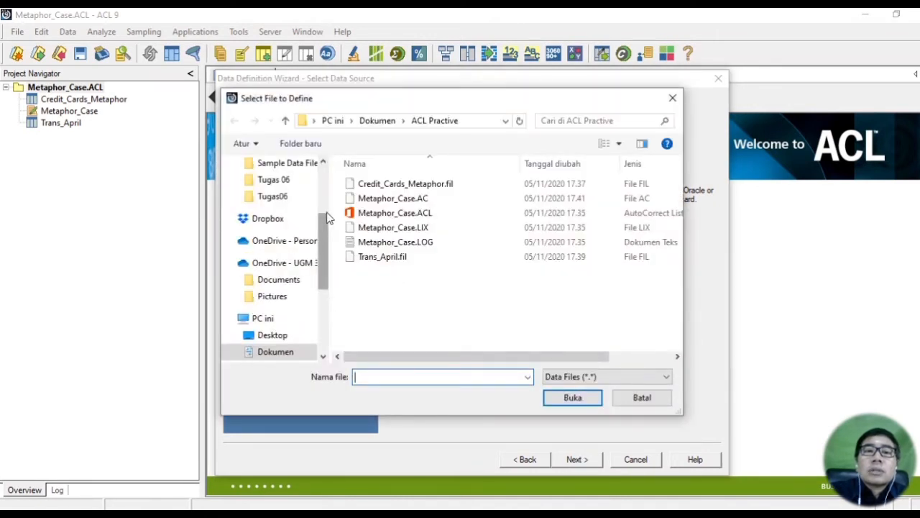
Select Unacceptable_Codes.txt from C:\ACL Data\Sample Data Files as the file to define
scroll(322, 208, up, 3)
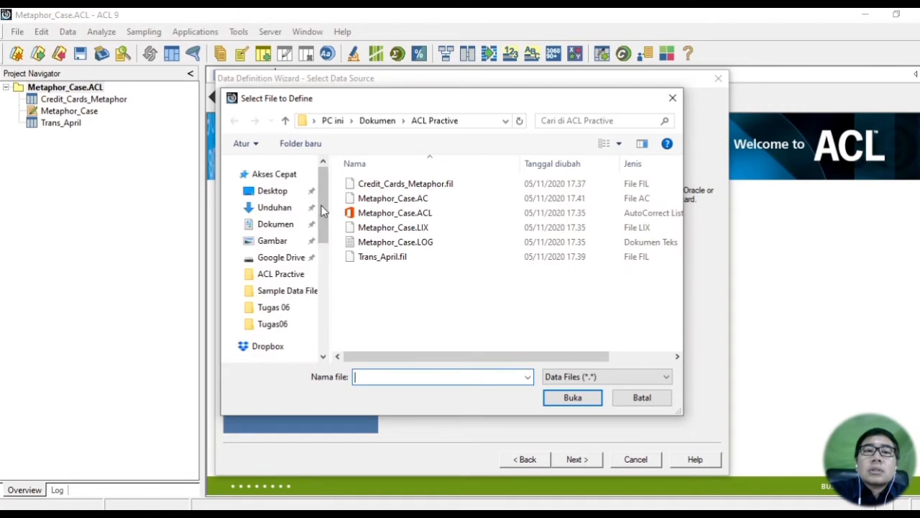
click(287, 227)
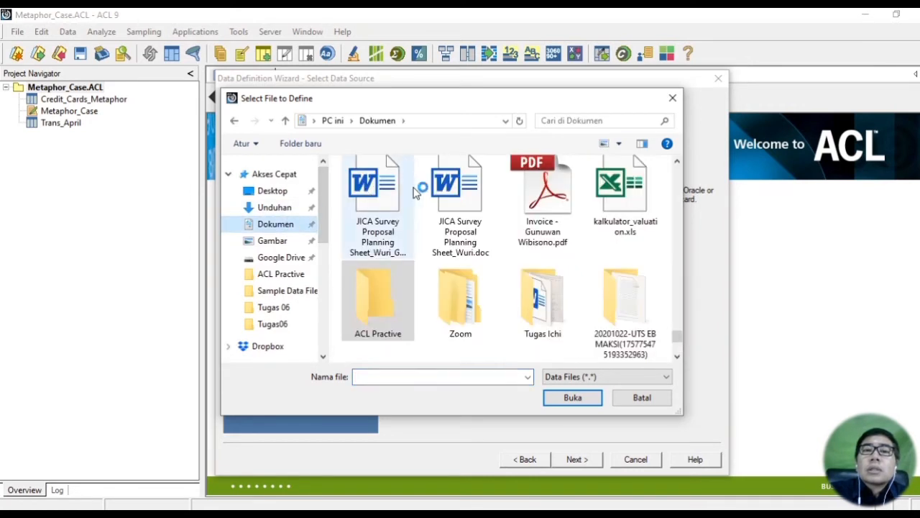
double_click(394, 300)
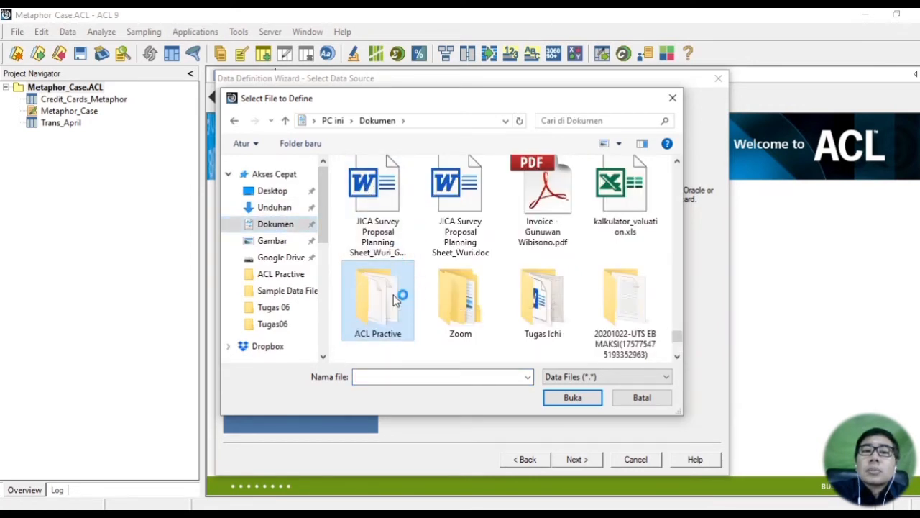
click(324, 312)
click(284, 281)
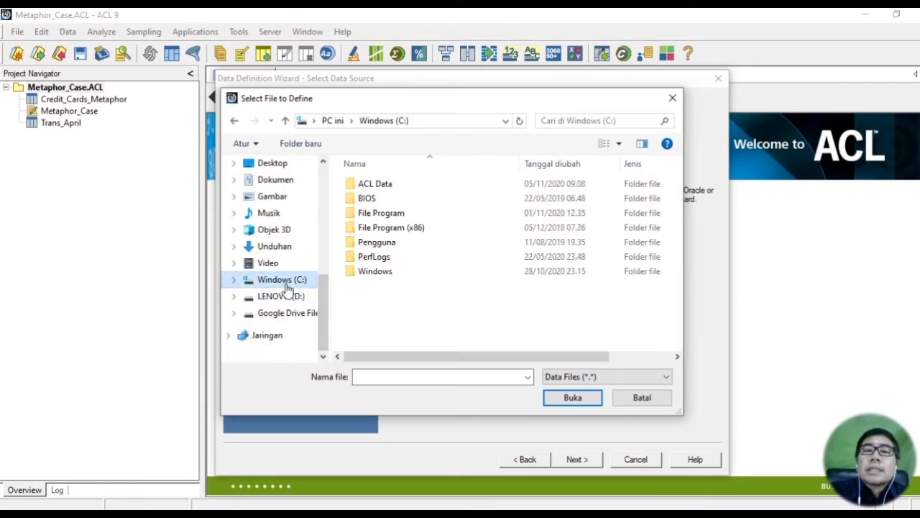
double_click(394, 184)
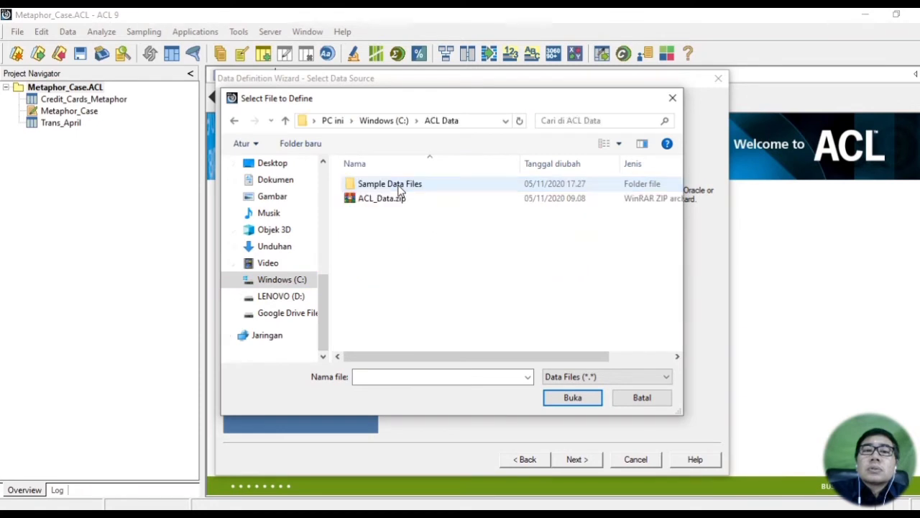
double_click(395, 184)
click(414, 245)
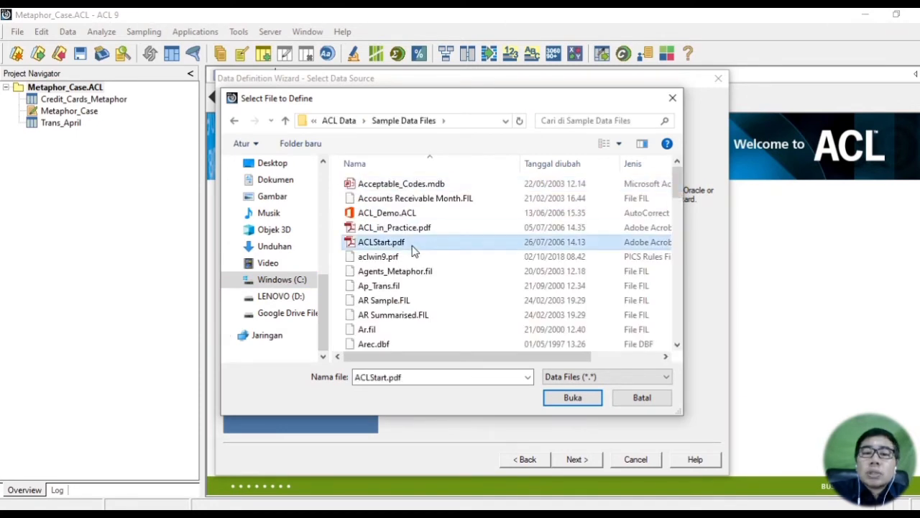
key(u)
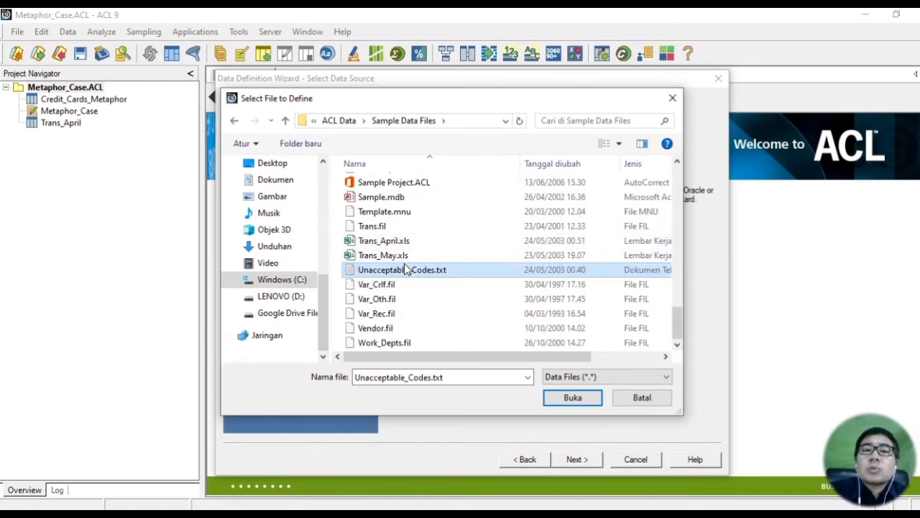
double_click(407, 272)
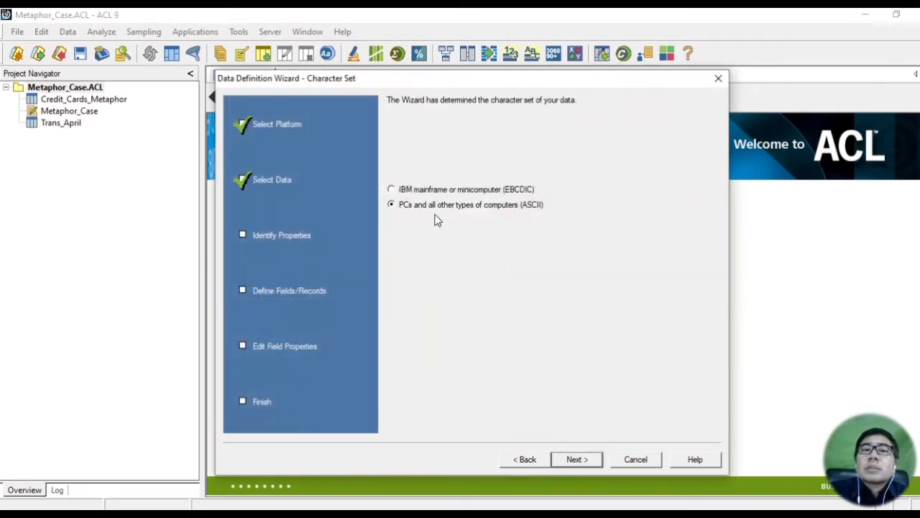
Accept ASCII and Delimited text file, then set TAB as the field separator and use the first row as field names
click(573, 459)
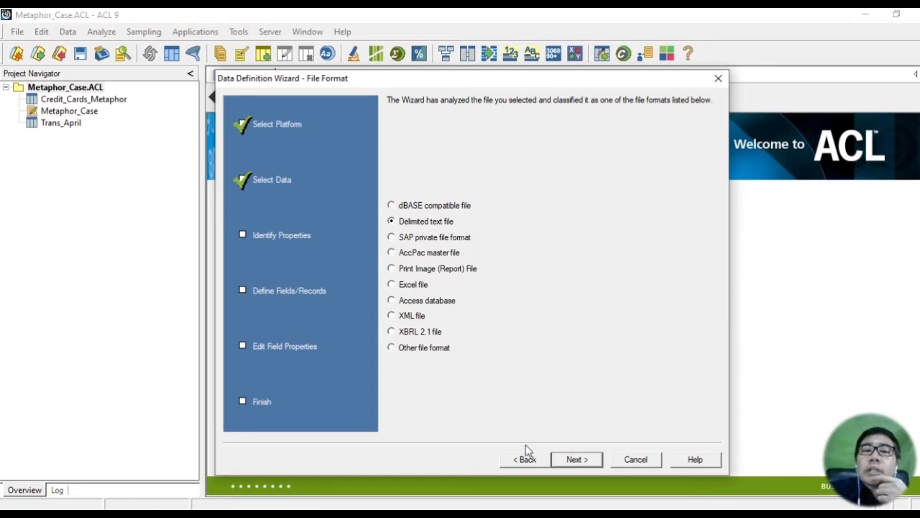
click(573, 460)
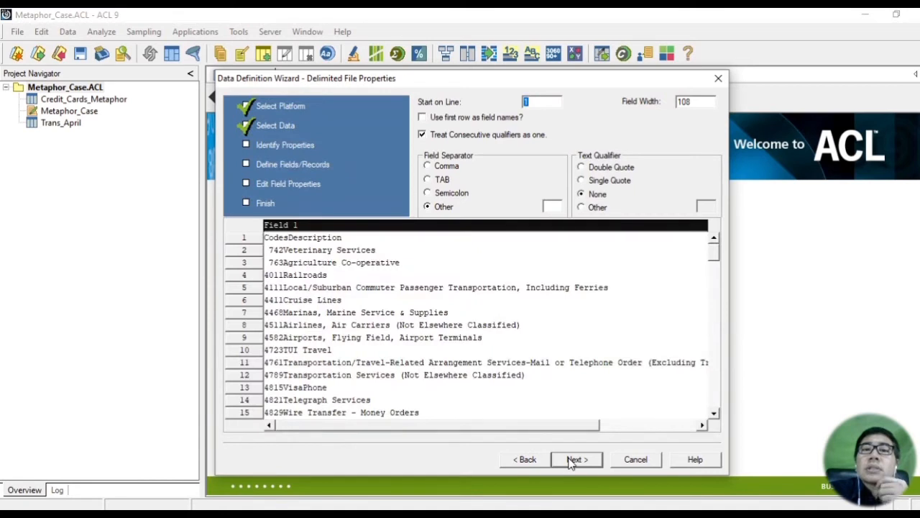
click(441, 183)
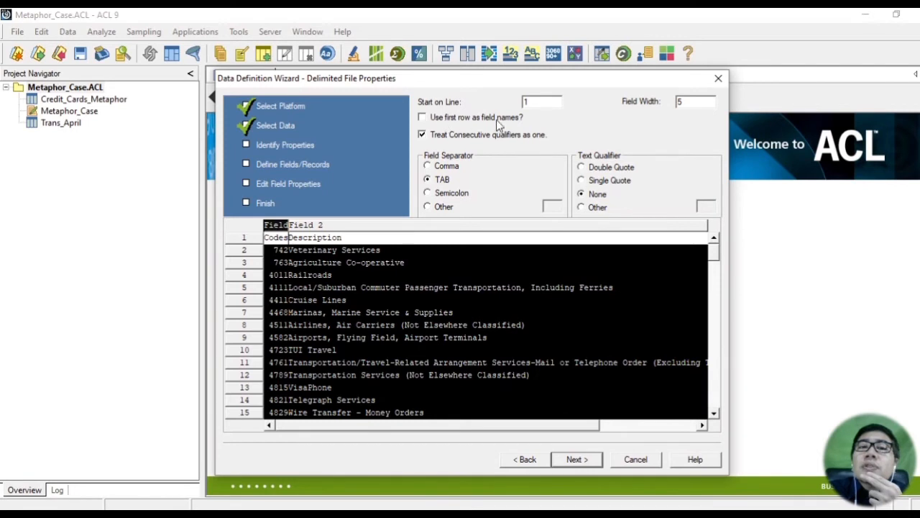
click(422, 118)
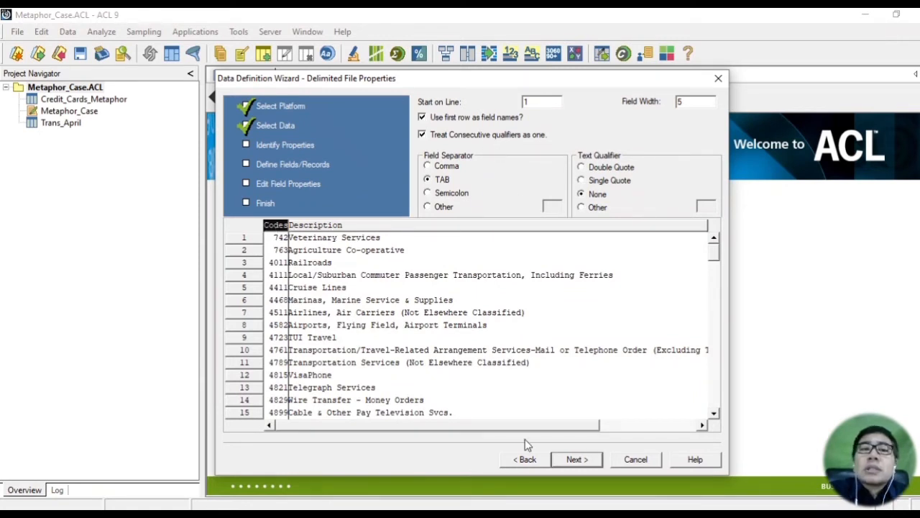
Save the data file as Unacceptable_Codes.fil in the ACL Practive folder
click(576, 459)
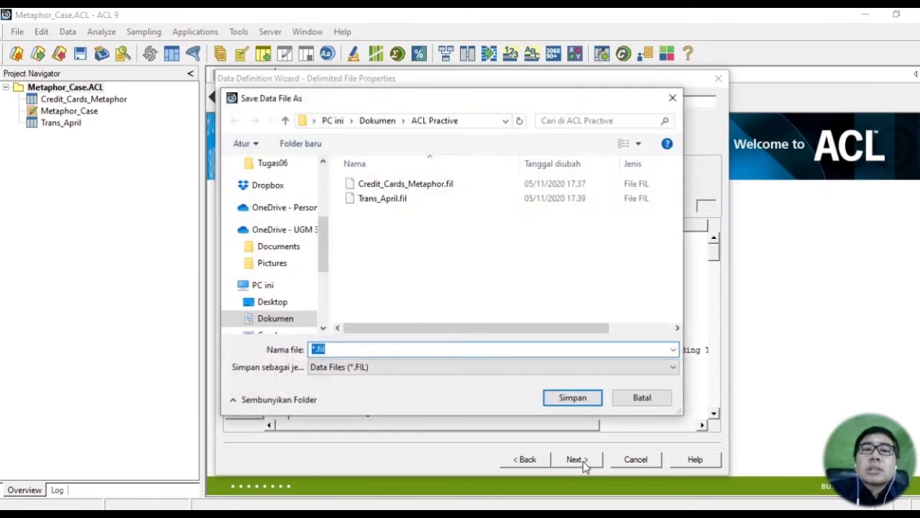
key(Right)
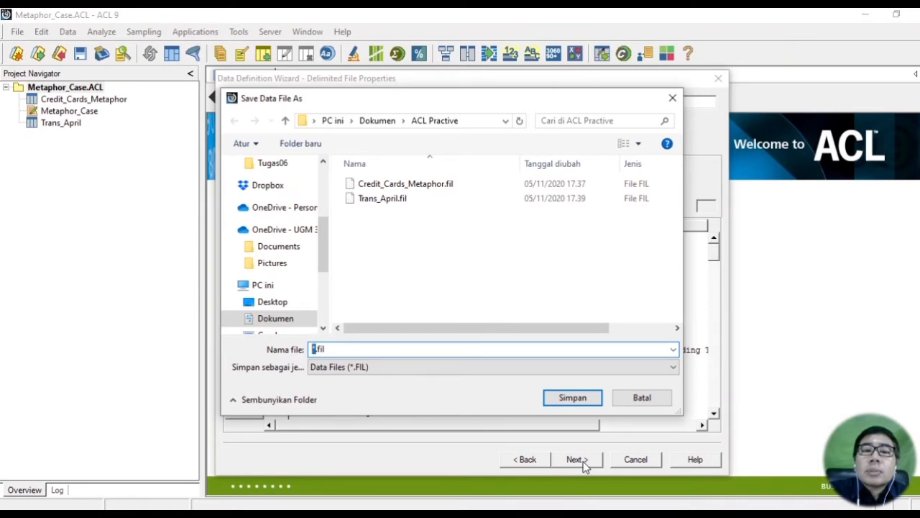
text(Unacceptable)
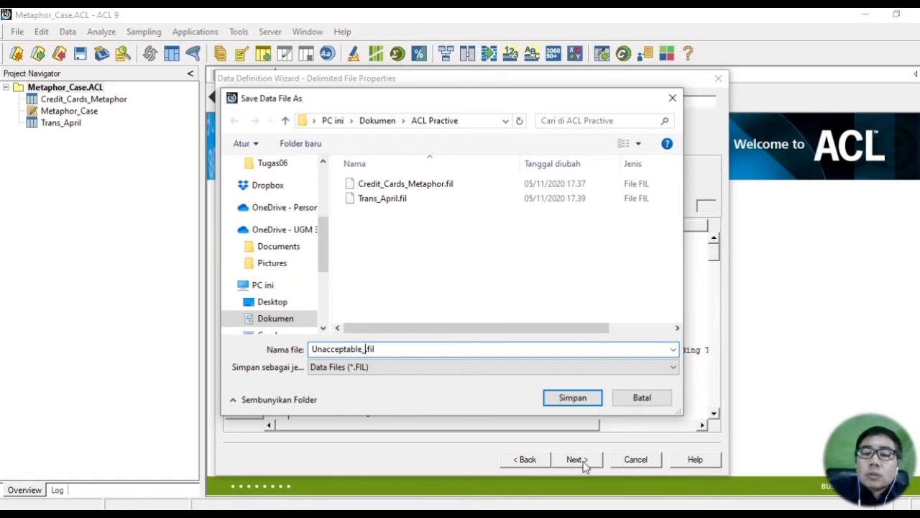
text(_Codes)
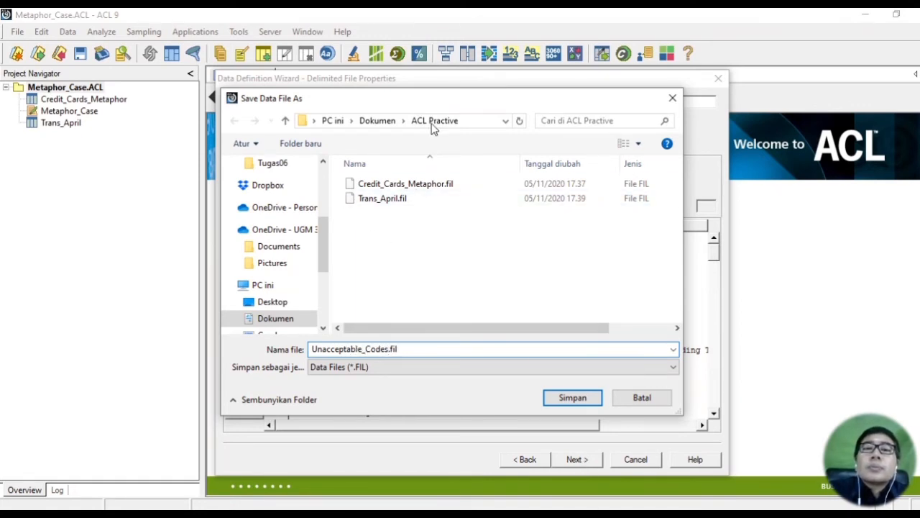
click(573, 400)
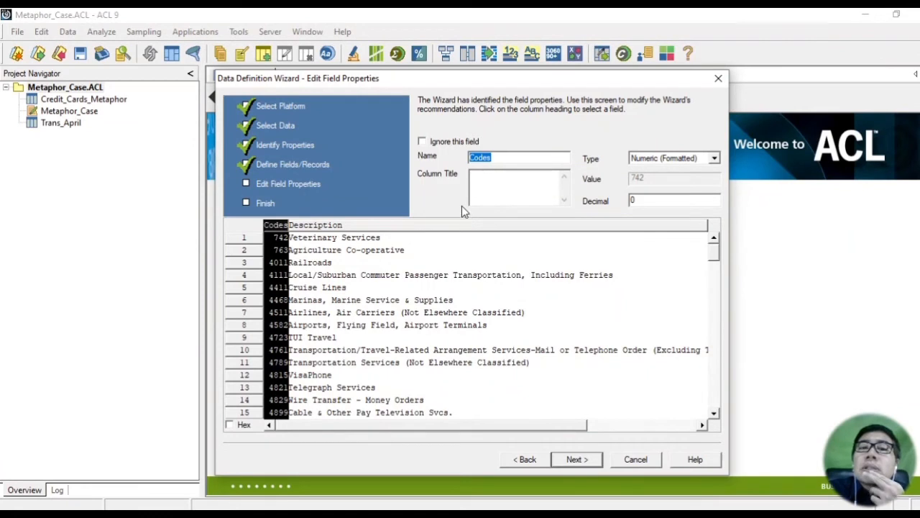
Set the Codes field's type to ASCII Text and check that the Description field has the same type
click(667, 159)
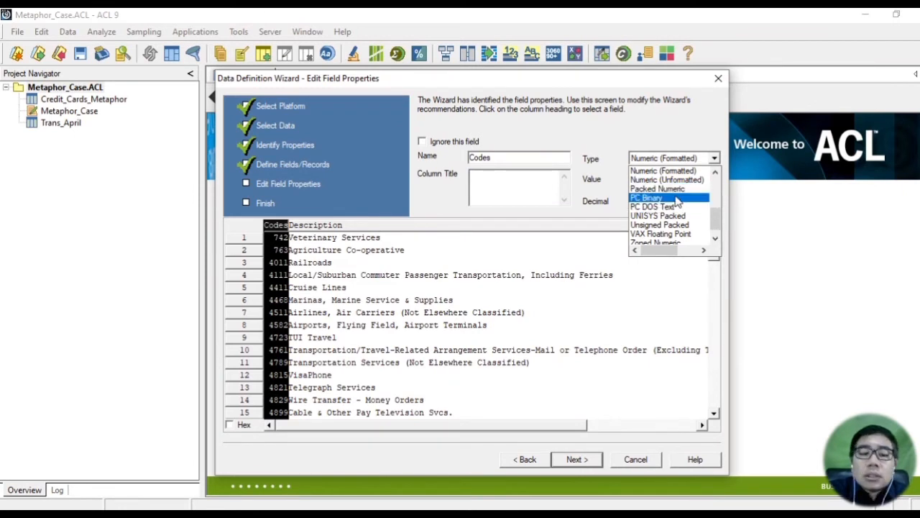
key(a)
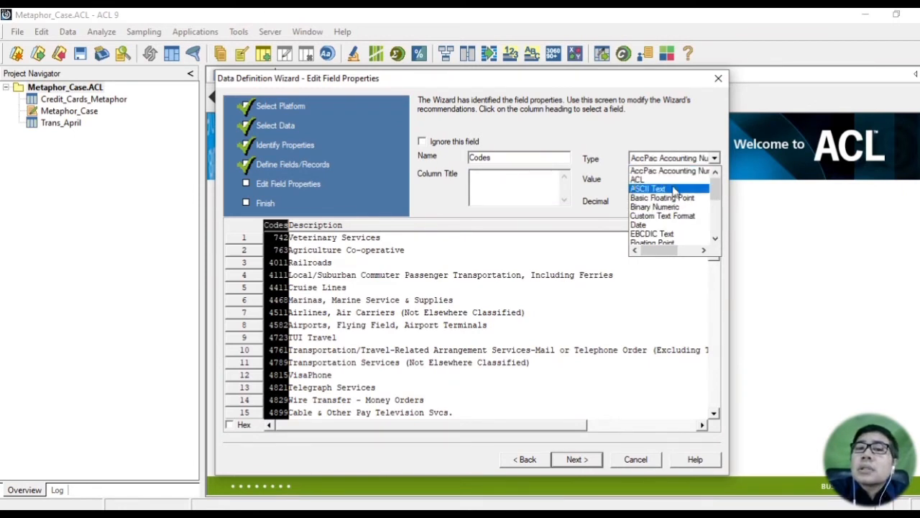
click(673, 189)
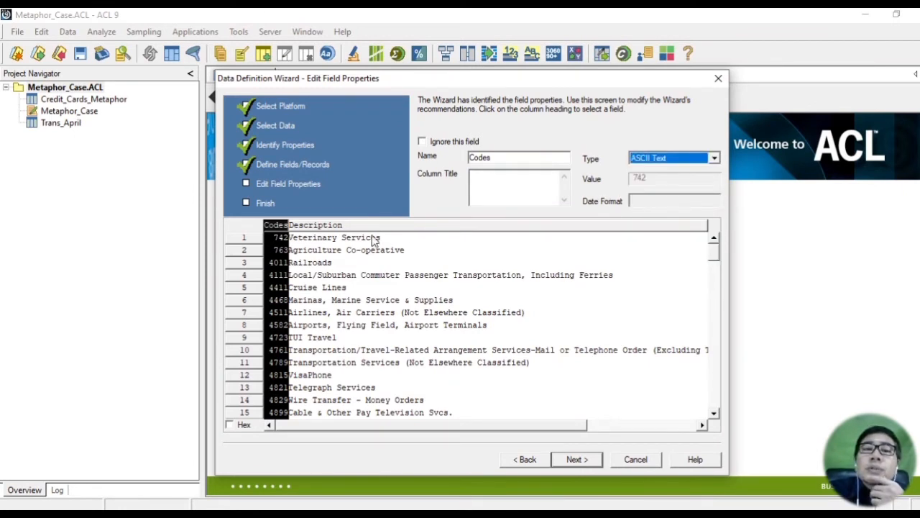
click(349, 224)
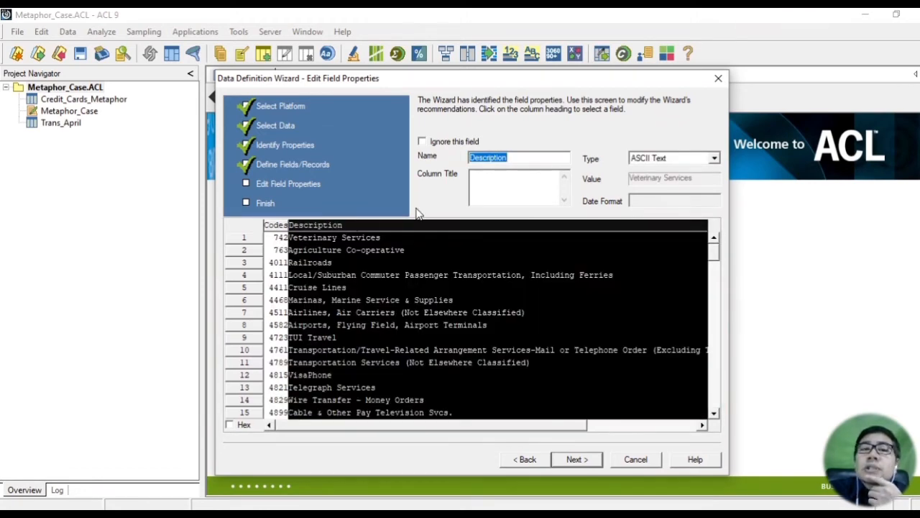
click(276, 228)
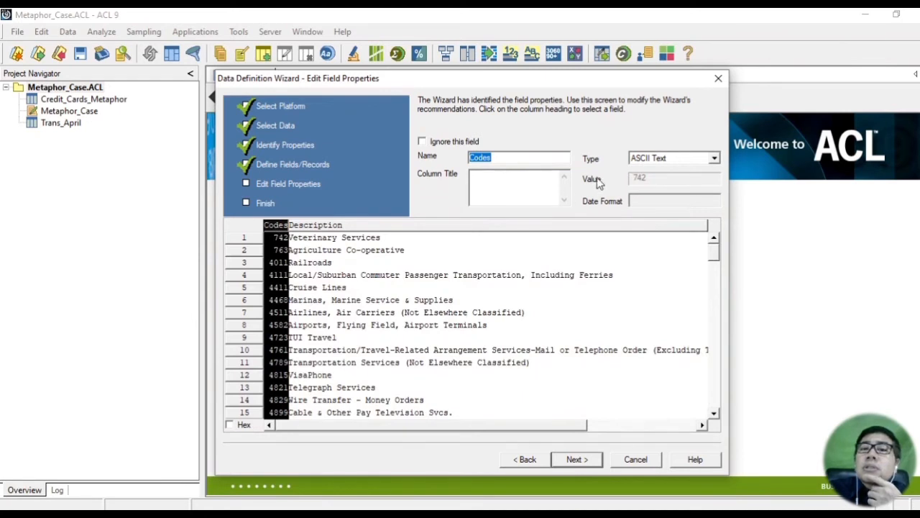
click(395, 228)
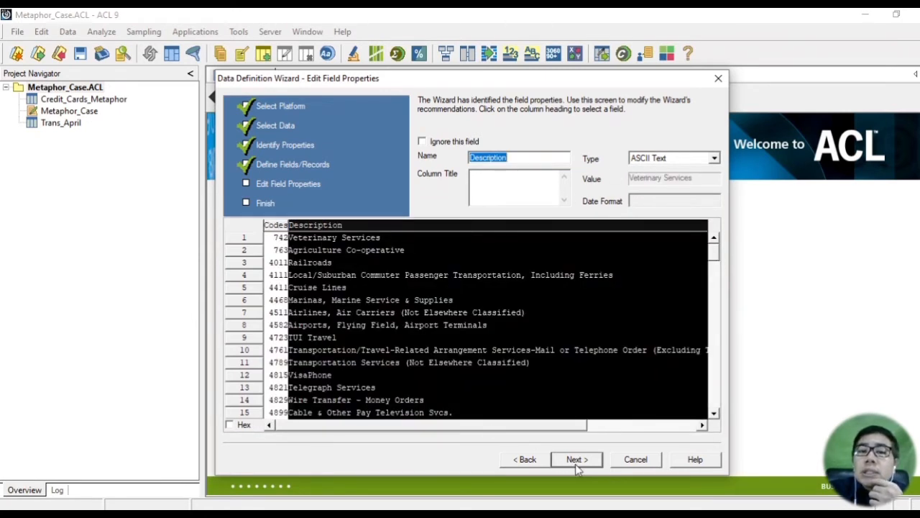
Accept the field properties, finish the table definition and save the table as Unacceptable_Codes
click(577, 460)
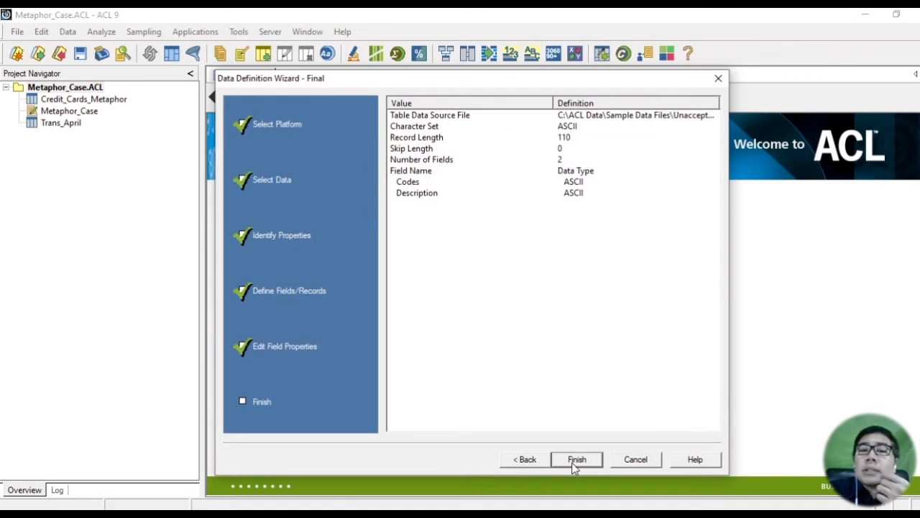
click(576, 463)
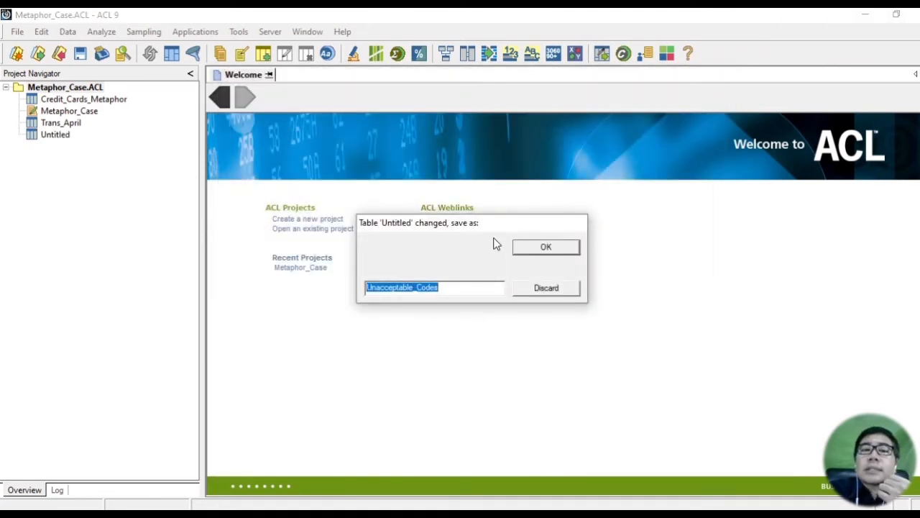
click(536, 251)
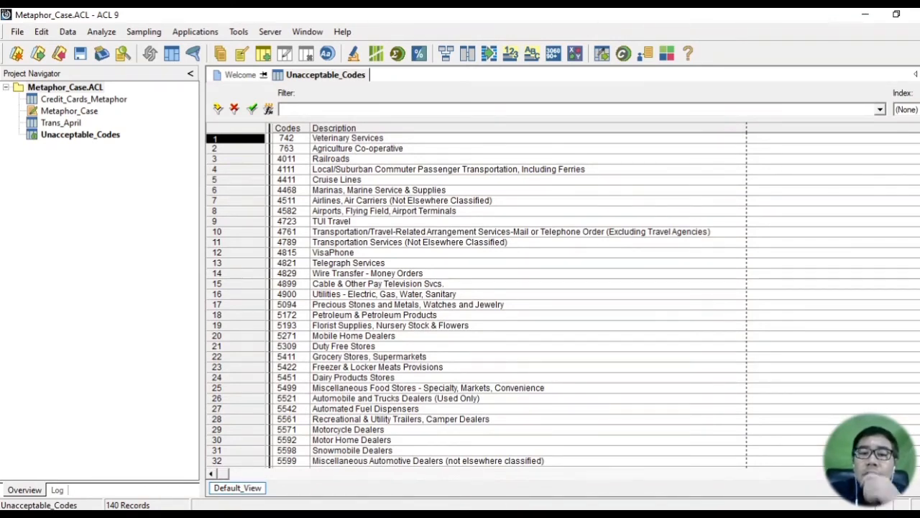
Switch to ACL_in_Practice.pdf and read the import instructions for Company_Departments.txt, Employees.csv and the Acceptable_Codes database, plus the project-saving section
click(494, 514)
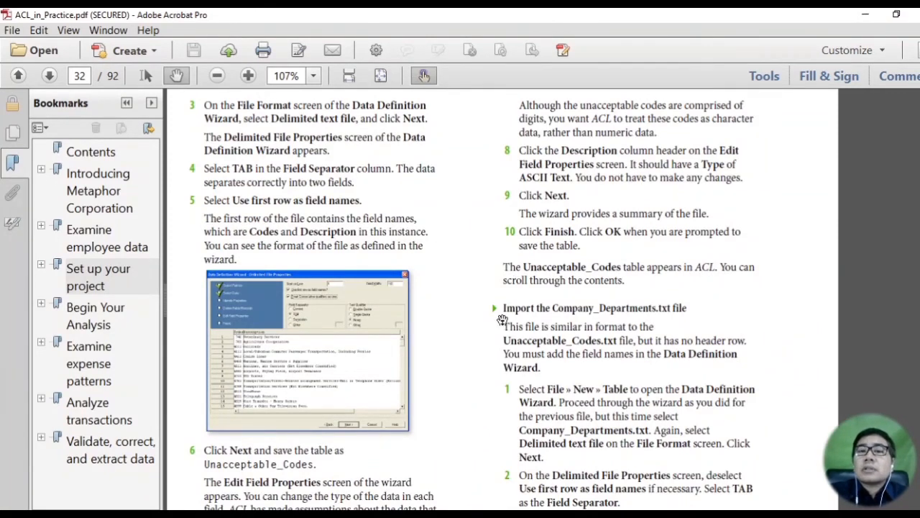
scroll(502, 320, down, 6)
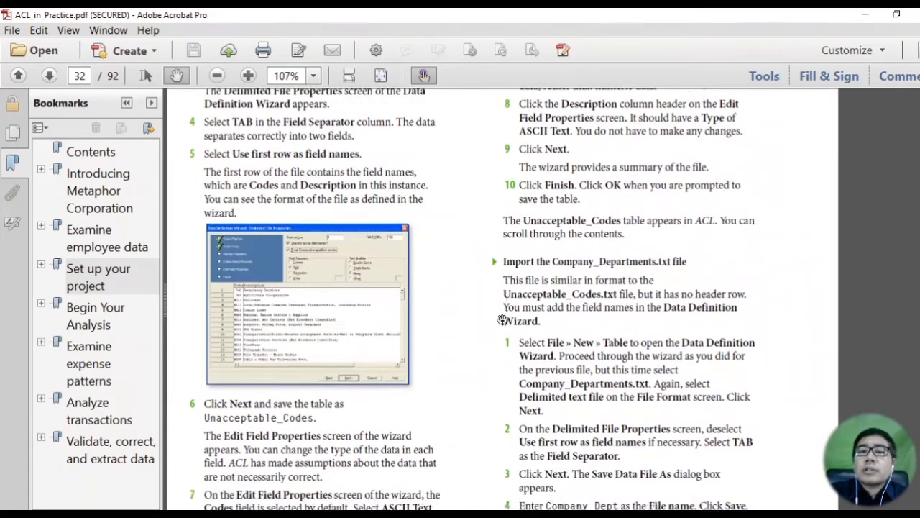
scroll(502, 320, down, 15)
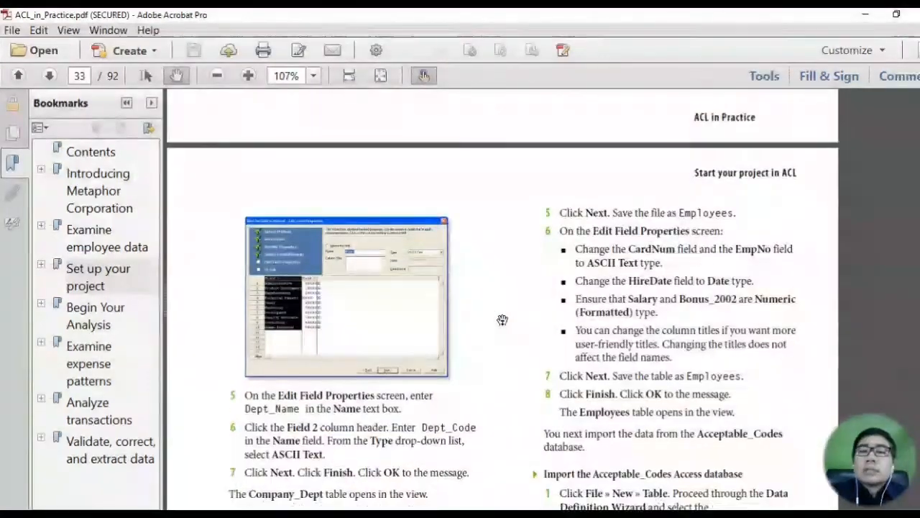
scroll(502, 320, down, 2)
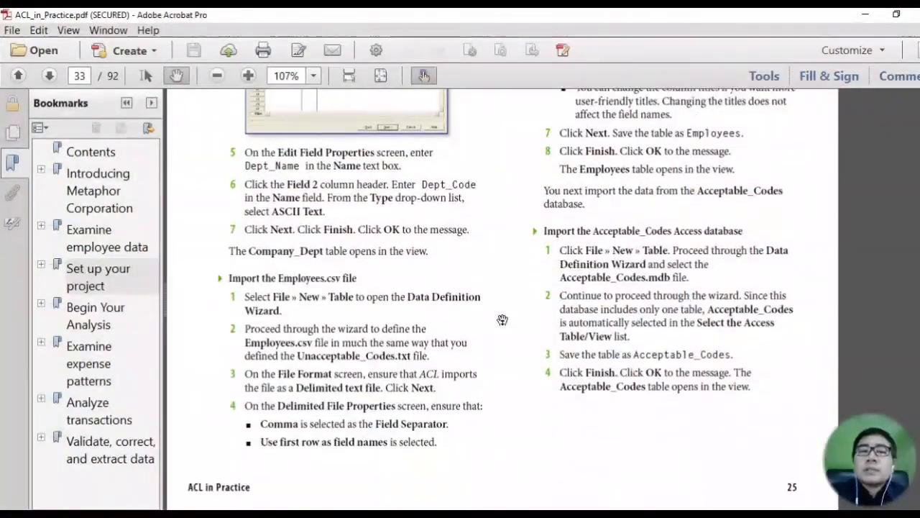
scroll(502, 320, down, 1)
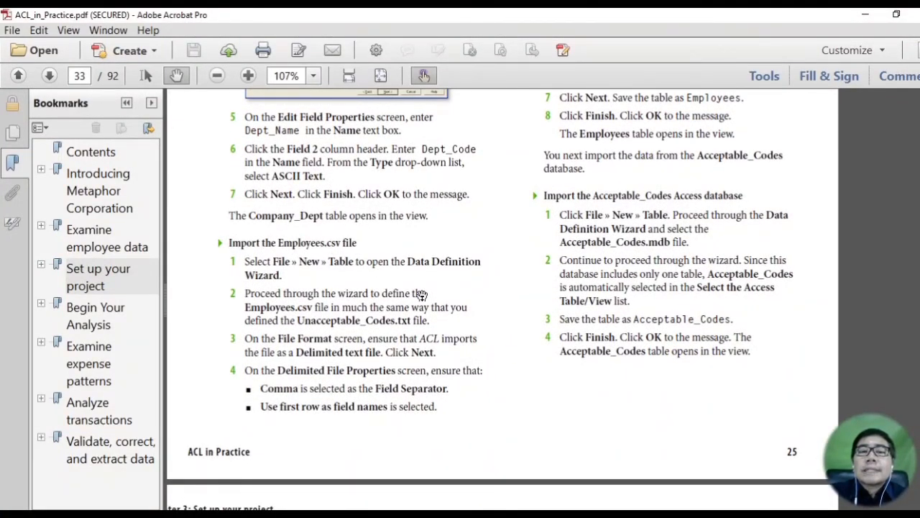
scroll(467, 328, down, 3)
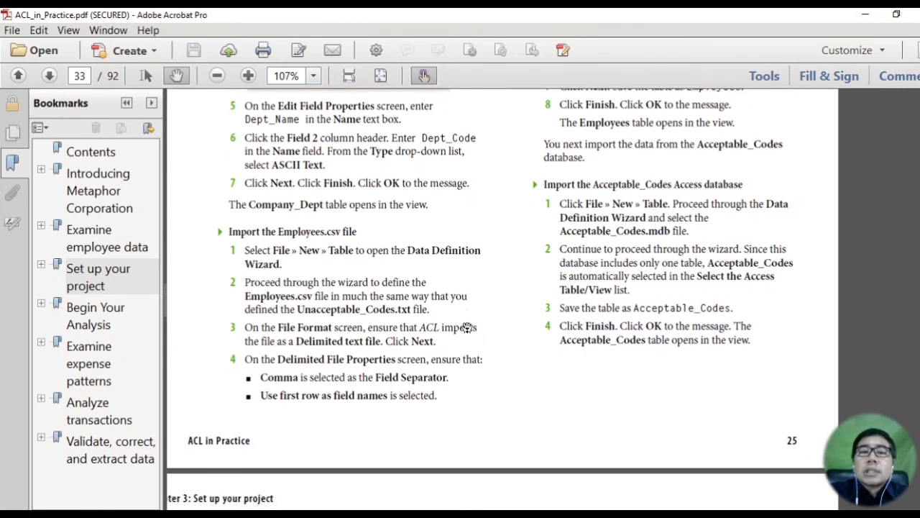
scroll(467, 327, down, 6)
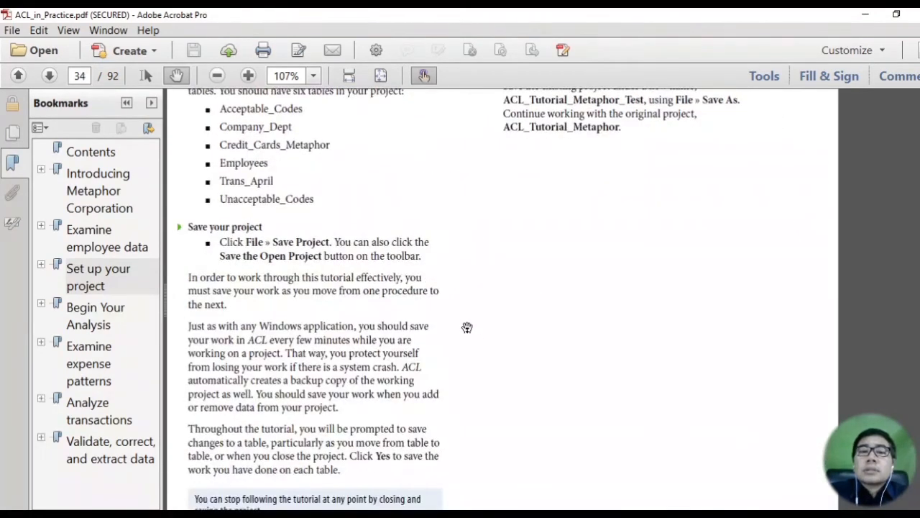
scroll(466, 327, up, 5)
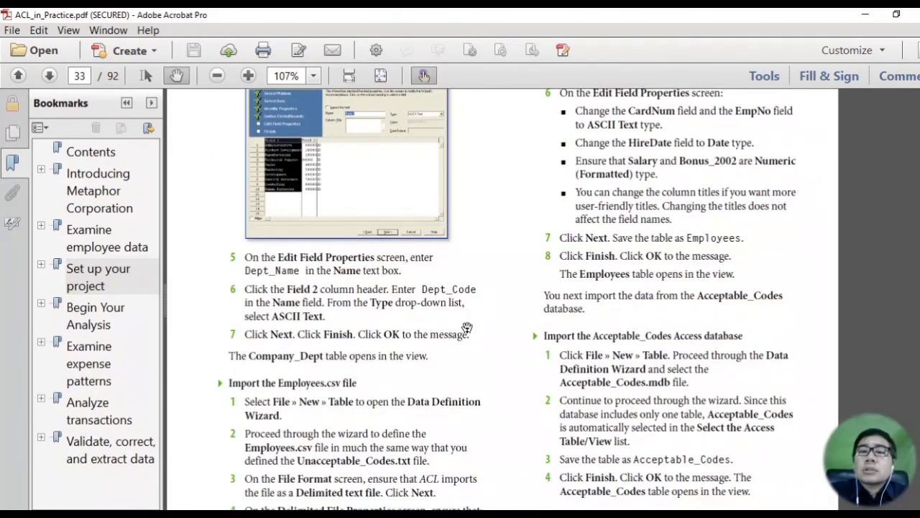
scroll(467, 327, down, 2)
scroll(467, 327, down, 7)
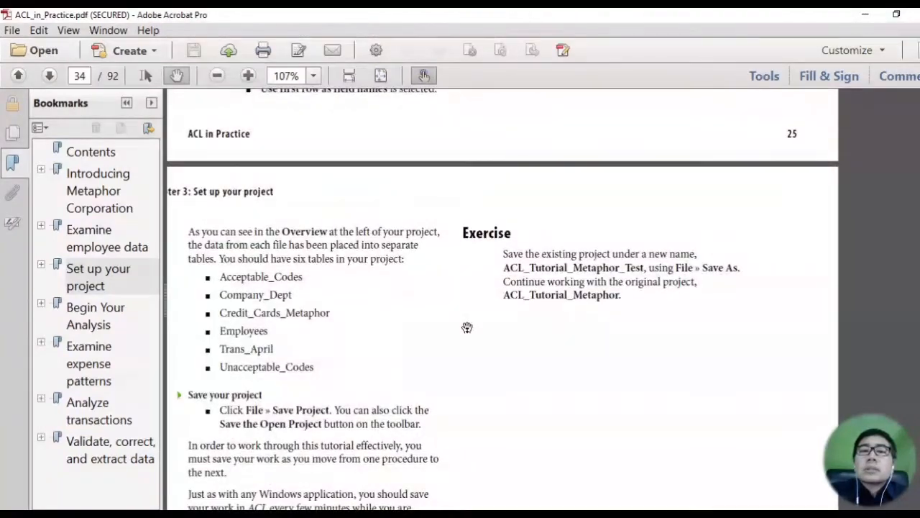
scroll(466, 327, up, 6)
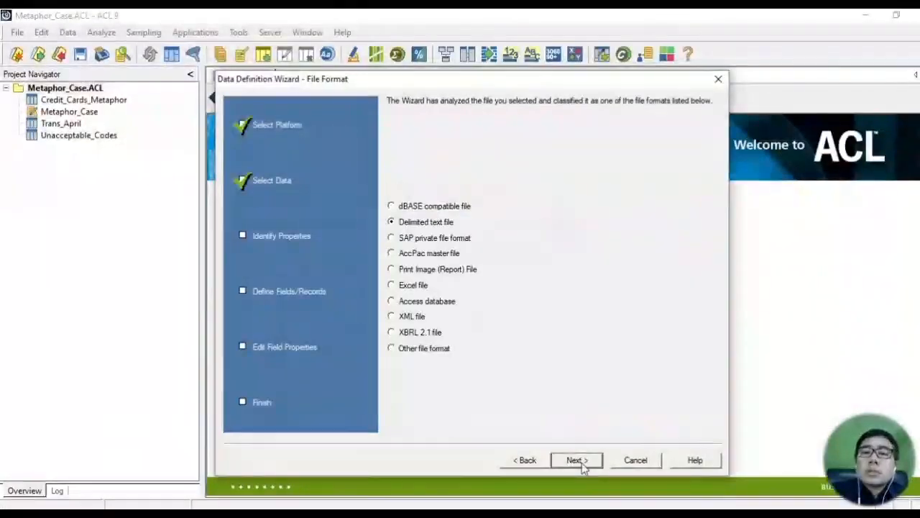
Accept Delimited text file as the current table's format in ACL 9, and Disk as the data source for the following table
click(577, 461)
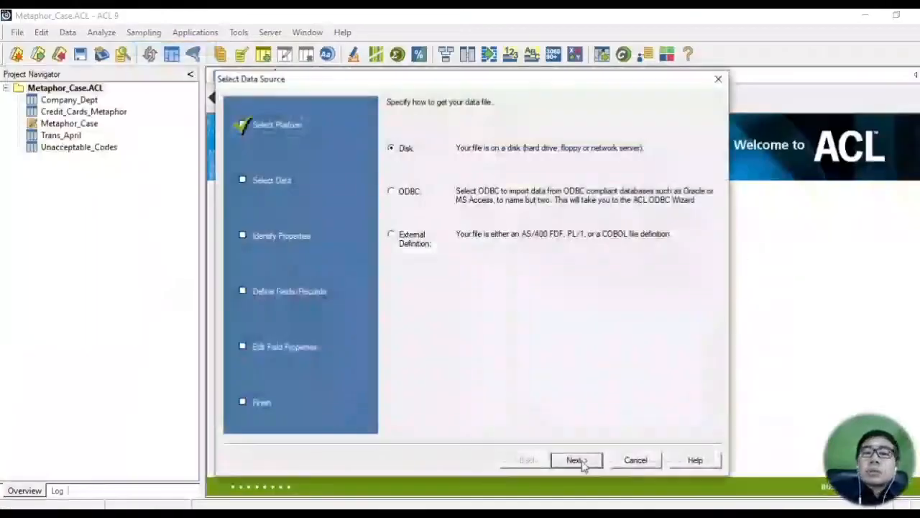
click(577, 460)
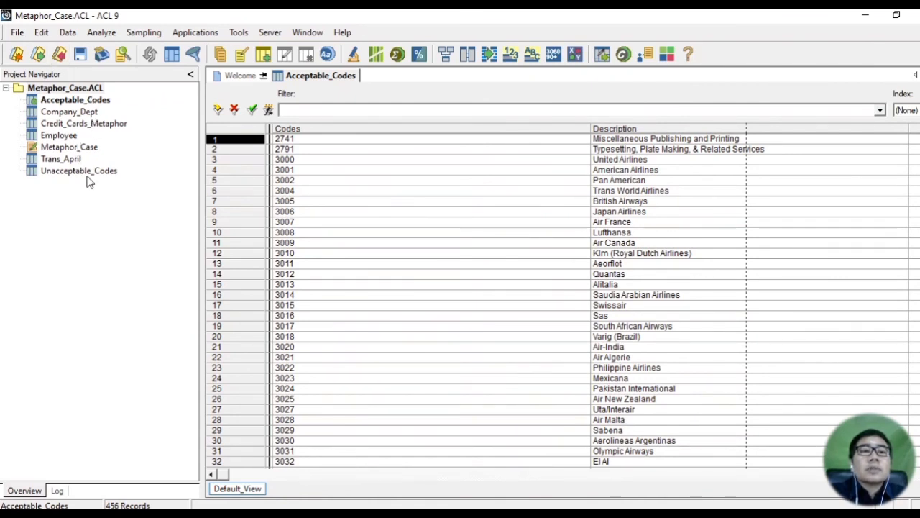
Check the list of required project tables in ACL_in_Practice.pdf, and save the Metaphor_Case project back in ACL 9
mouse_move(526, 515)
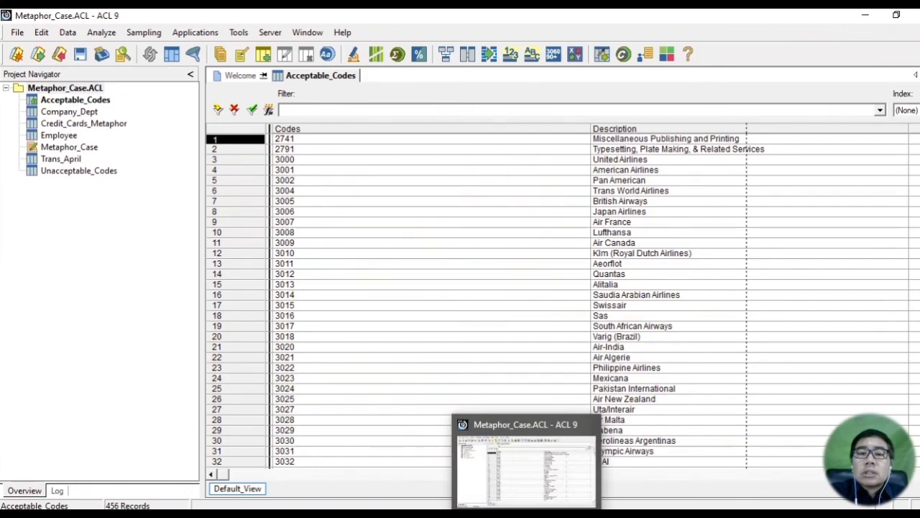
click(492, 515)
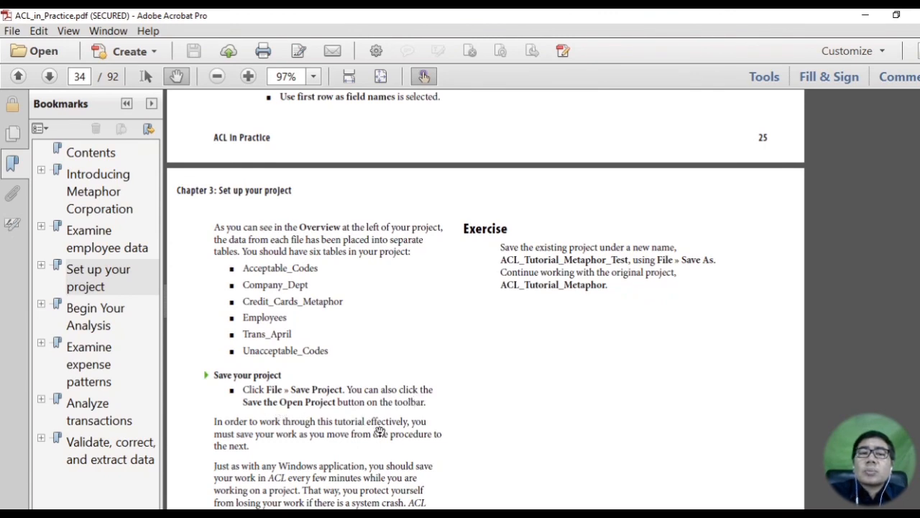
key(alt+Tab)
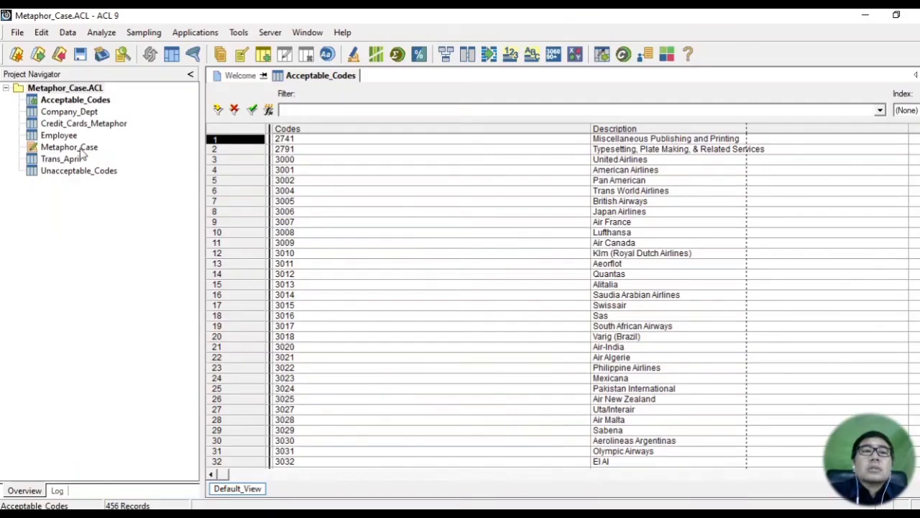
click(20, 33)
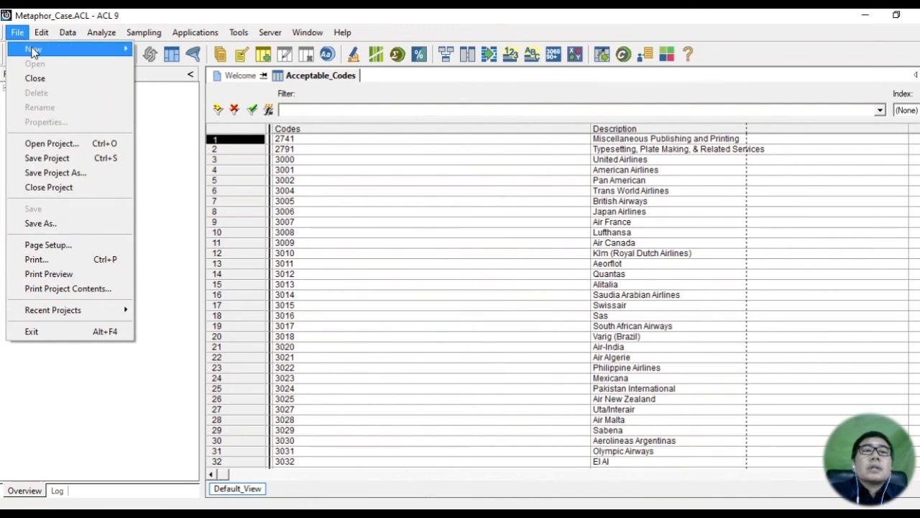
click(68, 162)
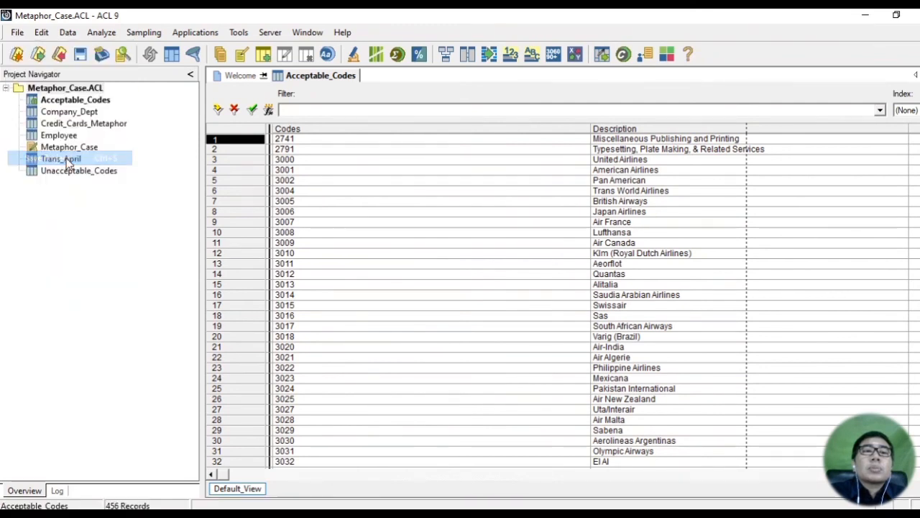